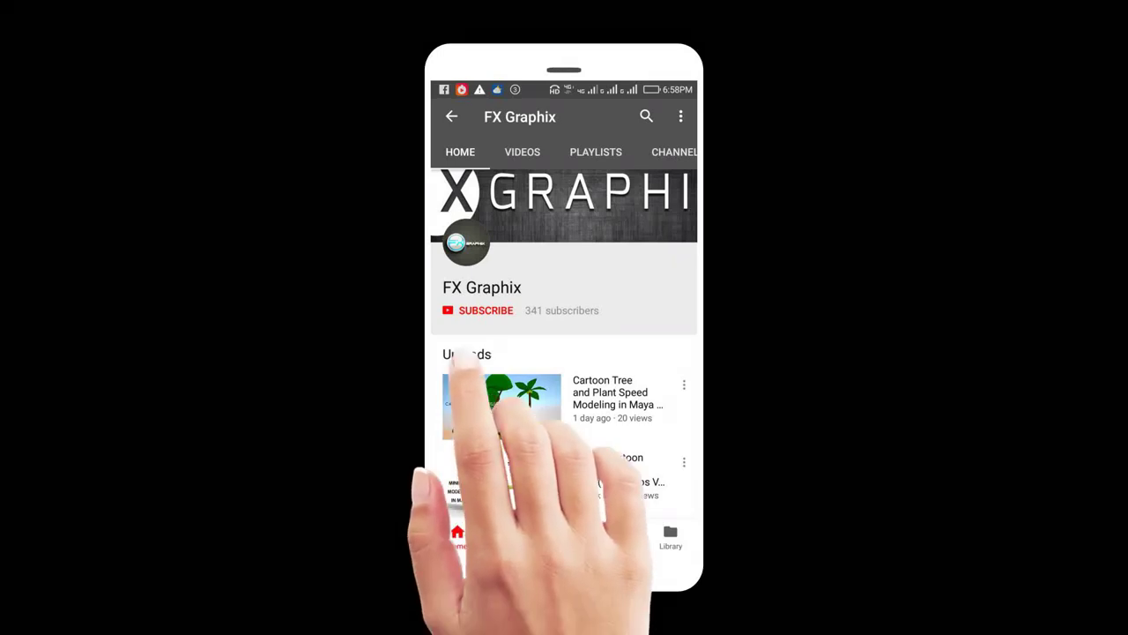
click(479, 312)
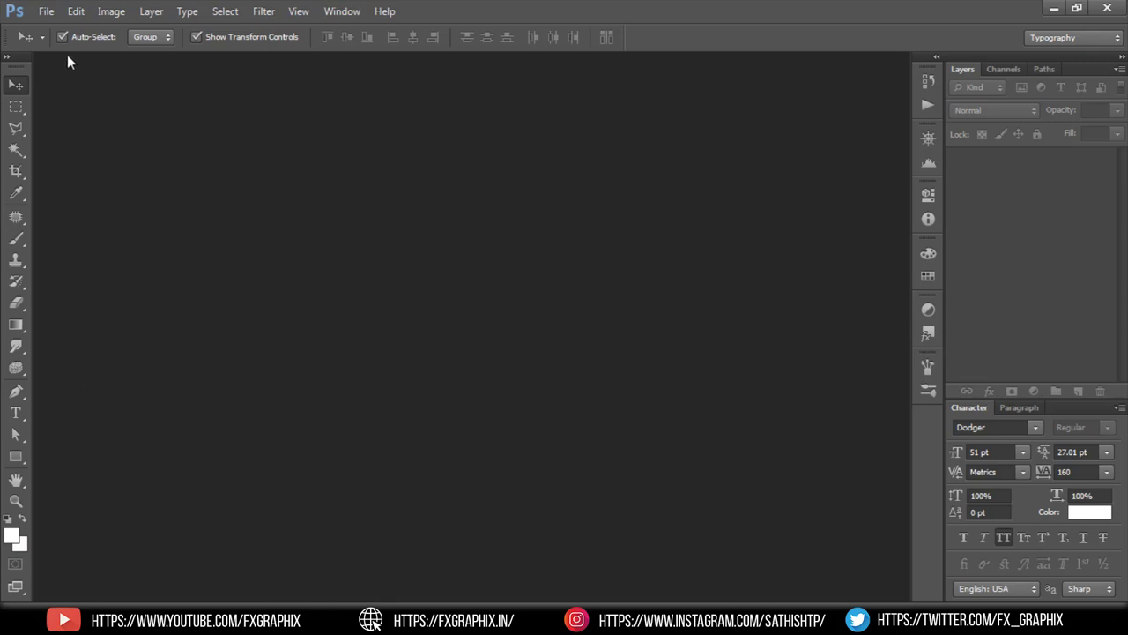
Open the Pattern_Grid and mug-for-mockup images from the Ps folder as documents in Photoshop
mouse_move(198, 619)
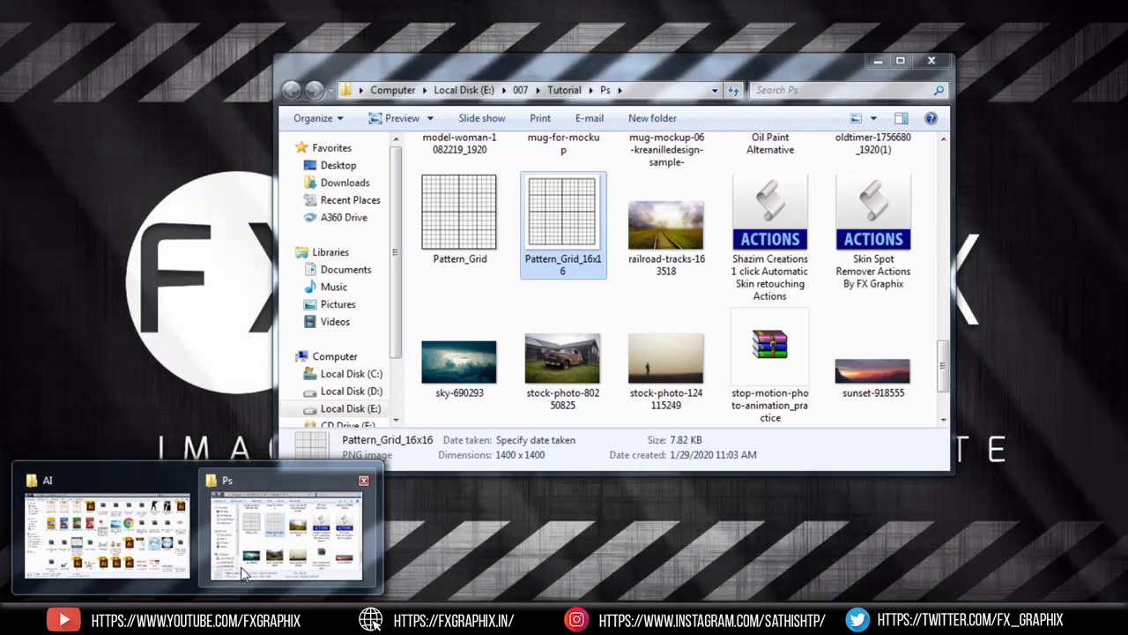
click(249, 571)
click(467, 221)
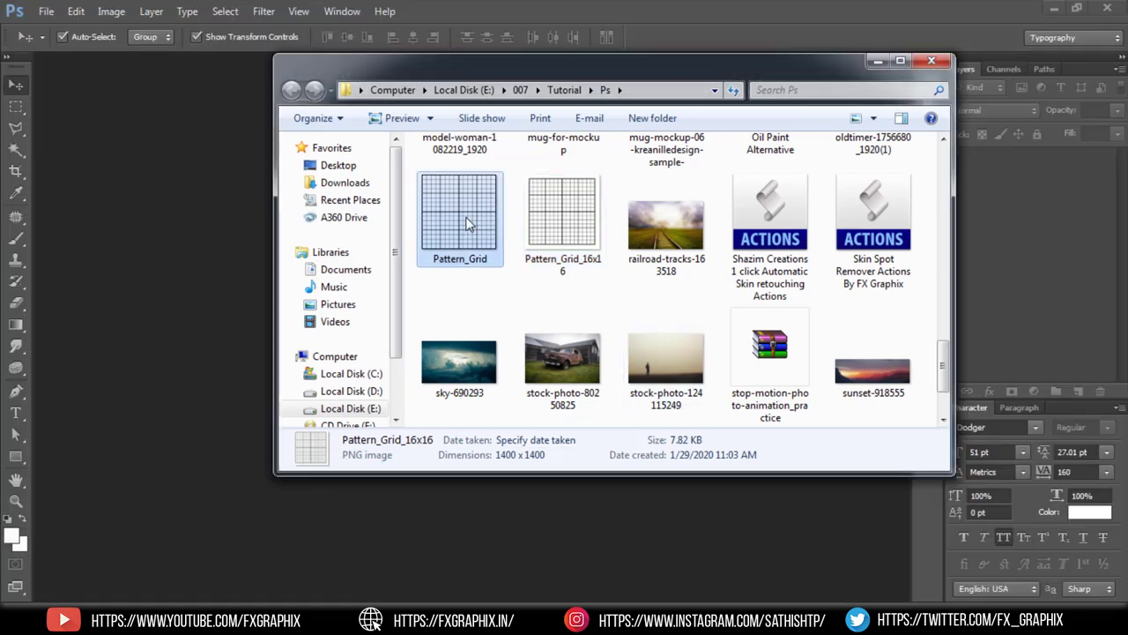
scroll(635, 231, up, 1)
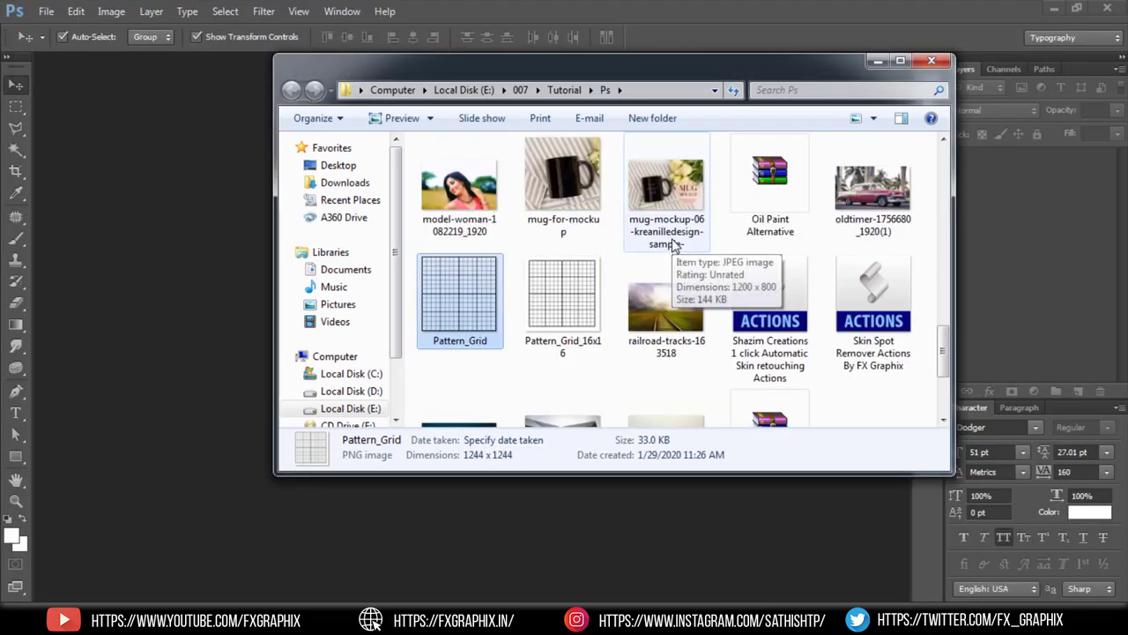
ctrl+click(570, 165)
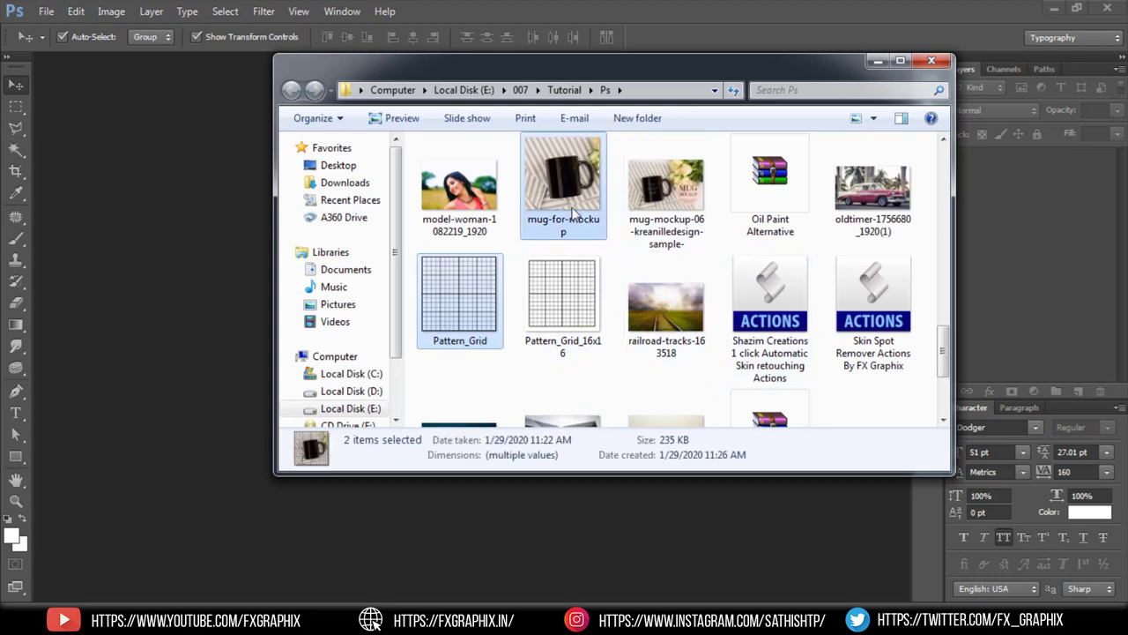
drag(564, 159, 215, 201)
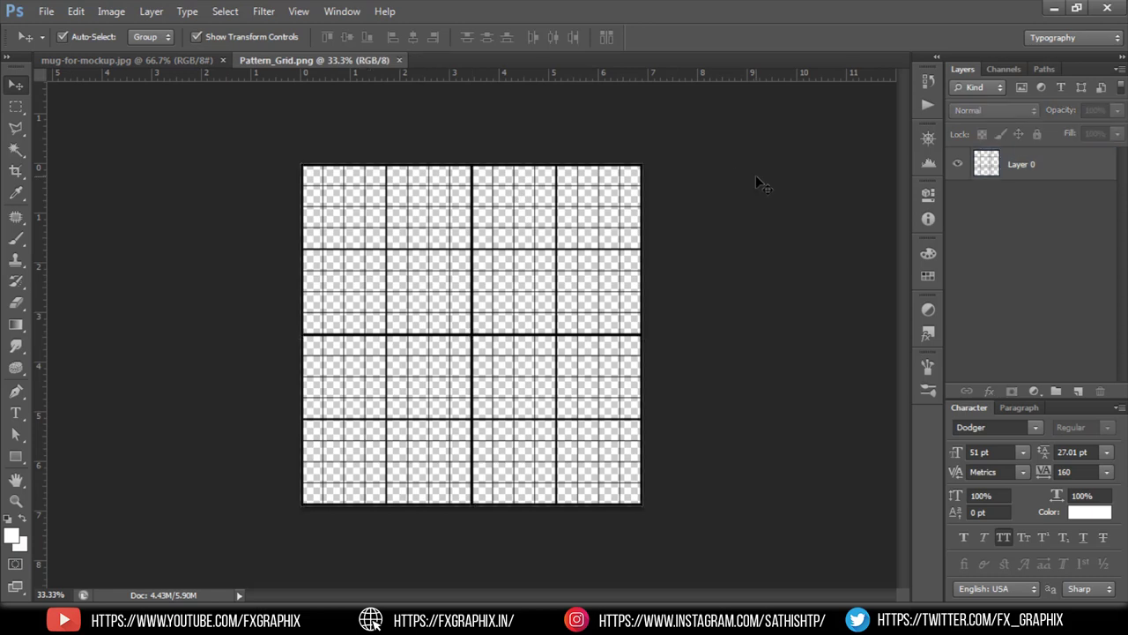
Copy the grid layer from Pattern_Grid.png into the mug-for-mockup.jpg document
click(172, 62)
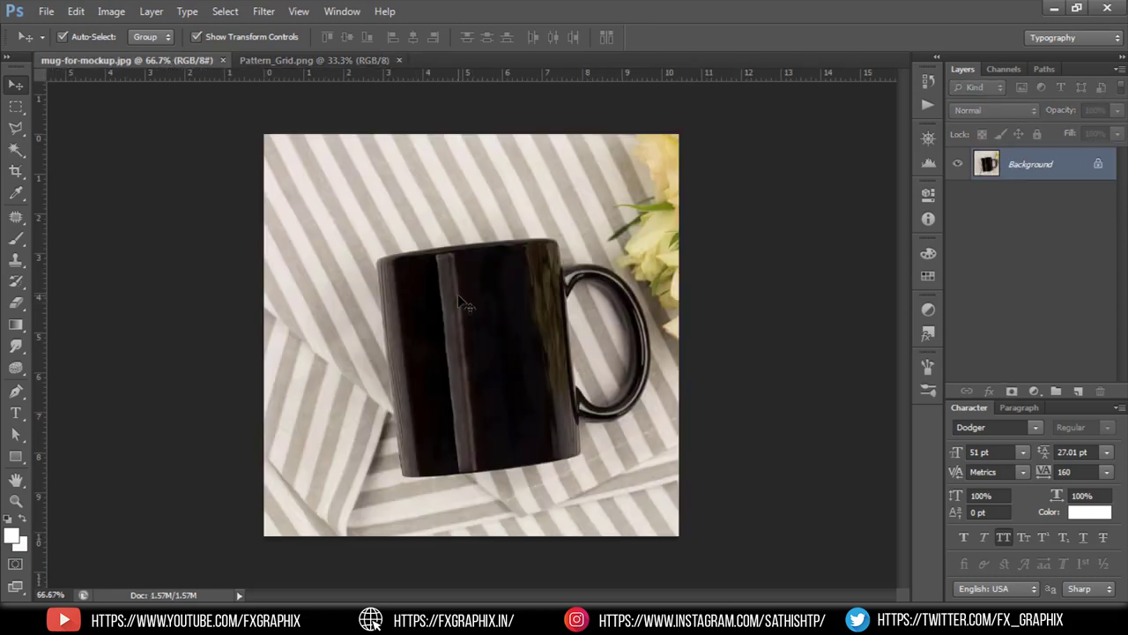
key(ctrl+equal)
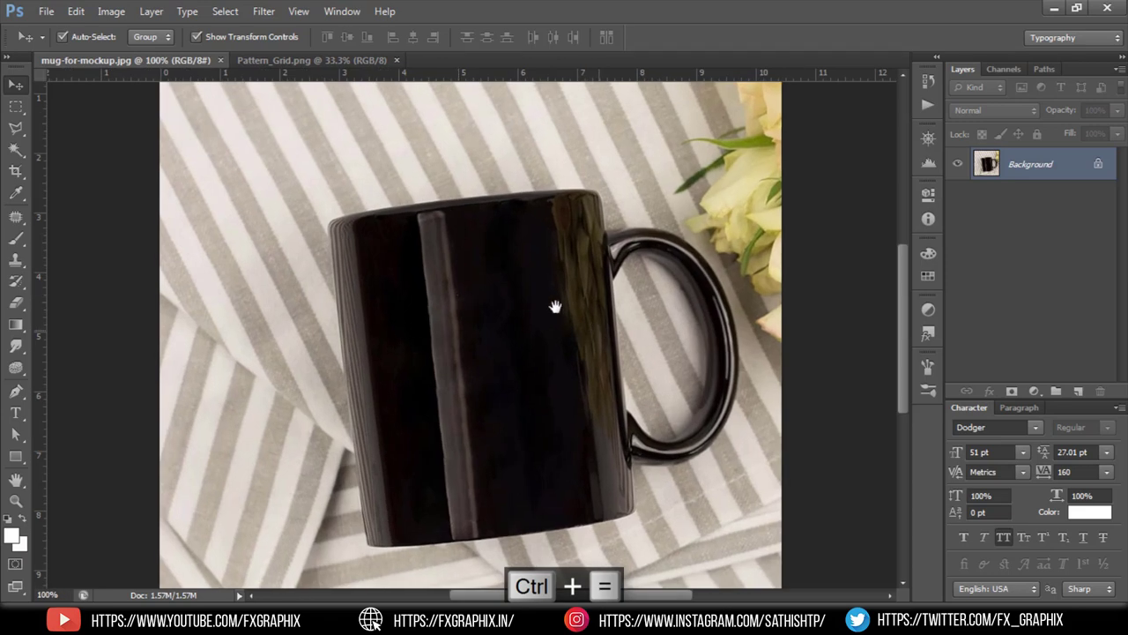
drag(555, 307, 527, 292)
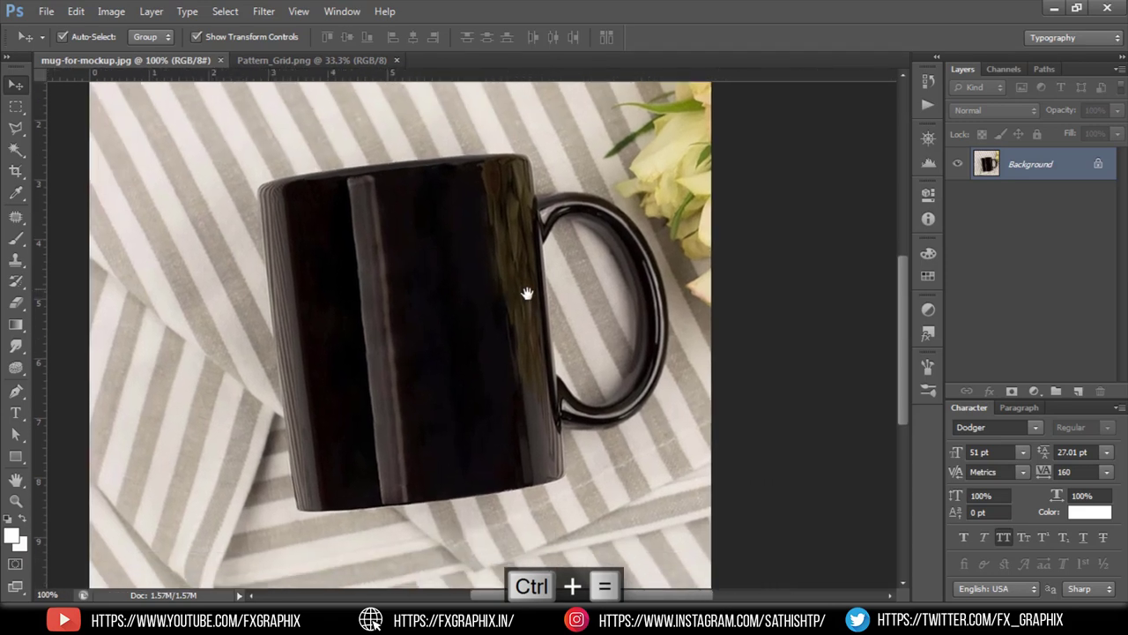
click(312, 61)
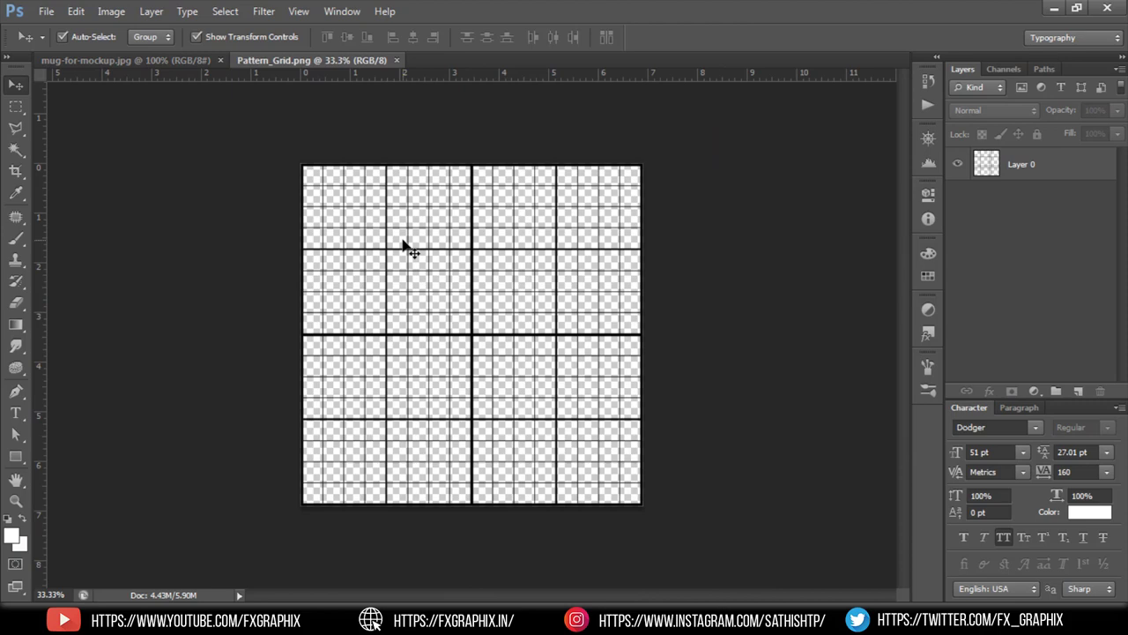
click(432, 205)
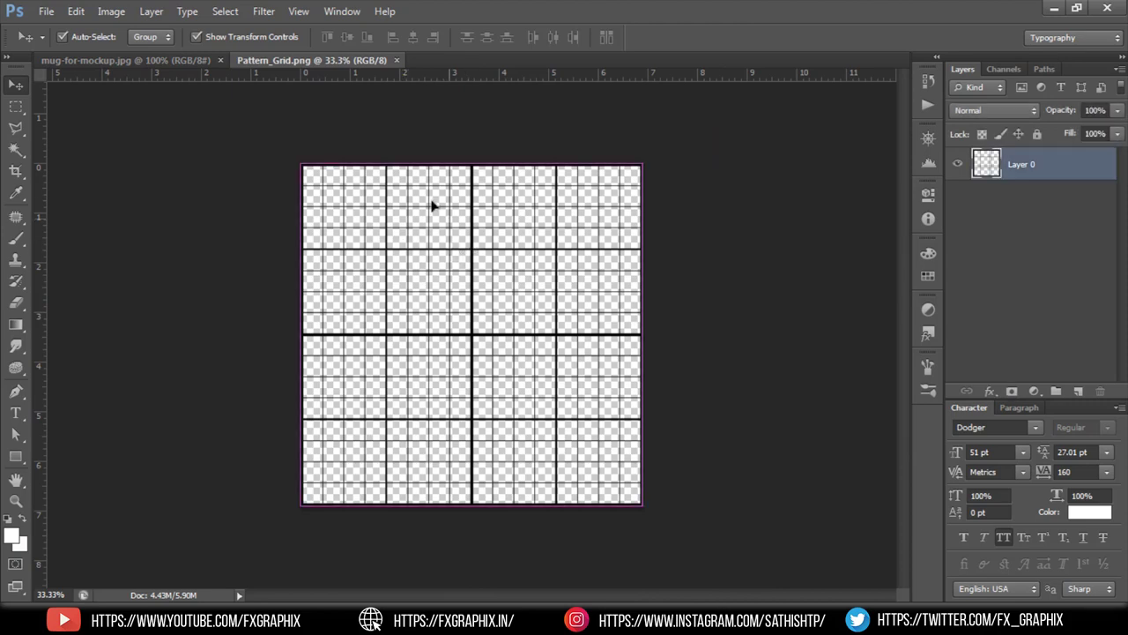
drag(432, 206, 443, 341)
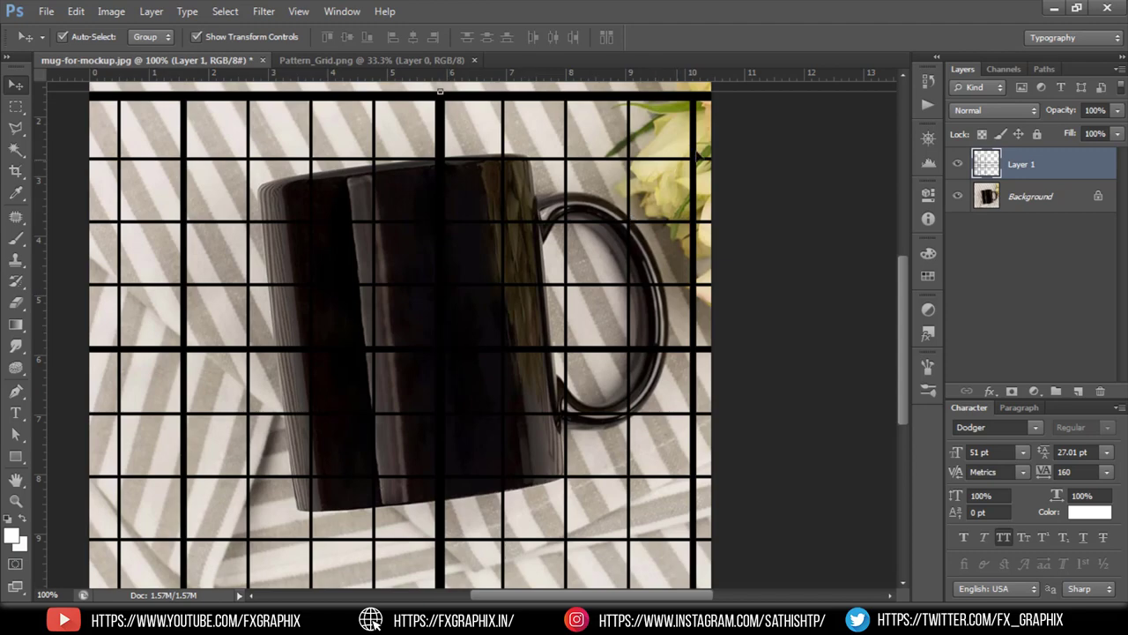
Scale the grid proportionally to about 5.5 in square, place it over the mug body and apply the transform
key(ctrl+0)
drag(629, 274, 495, 337)
key(ctrl+0)
drag(588, 272, 610, 254)
mouse_move(622, 242)
mouse_down()
mouse_move(622, 207)
mouse_move(629, 221)
mouse_up()
key(ctrl+z)
drag(589, 330, 579, 320)
drag(602, 243, 611, 233)
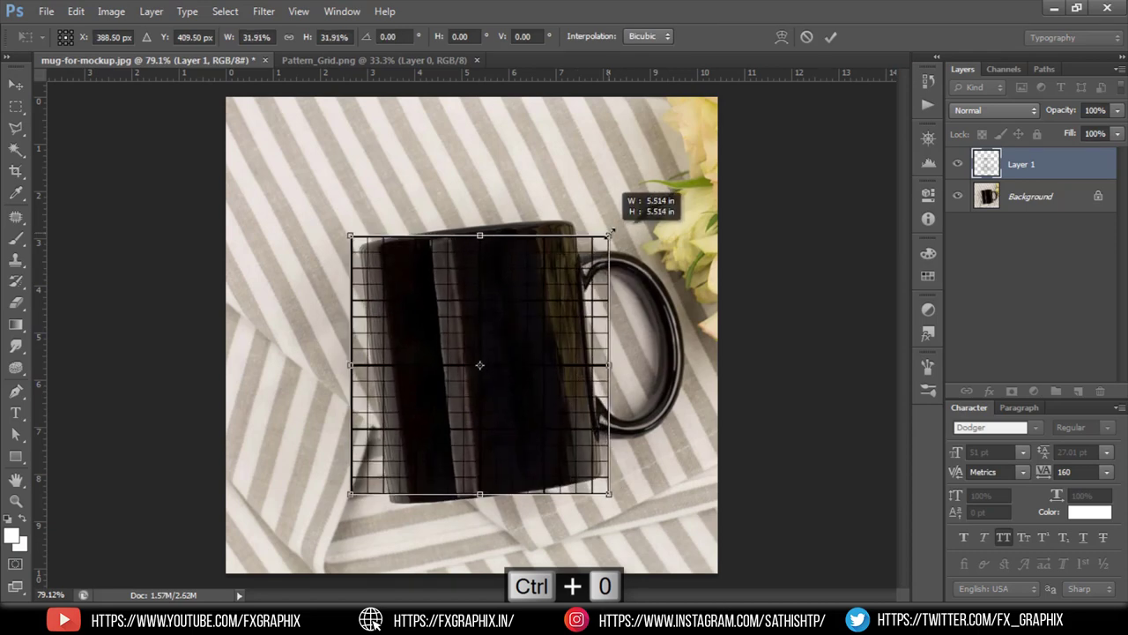
key(Return)
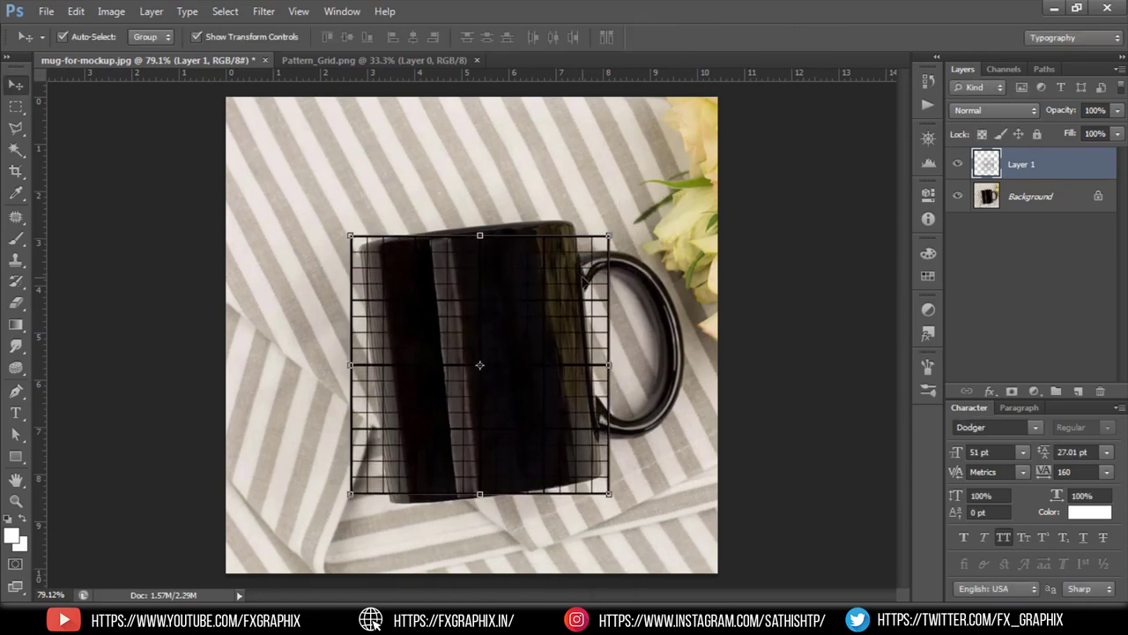
Invert the grid's colors and convert Layer 1 to a smart object
key(ctrl+i)
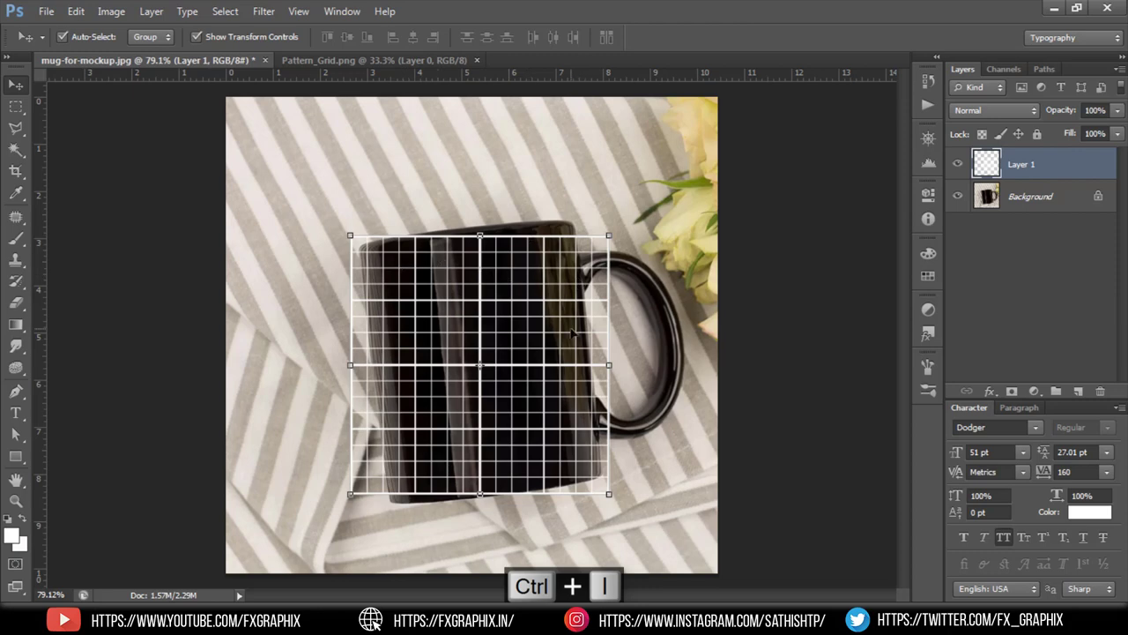
right_click(990, 165)
key(Escape)
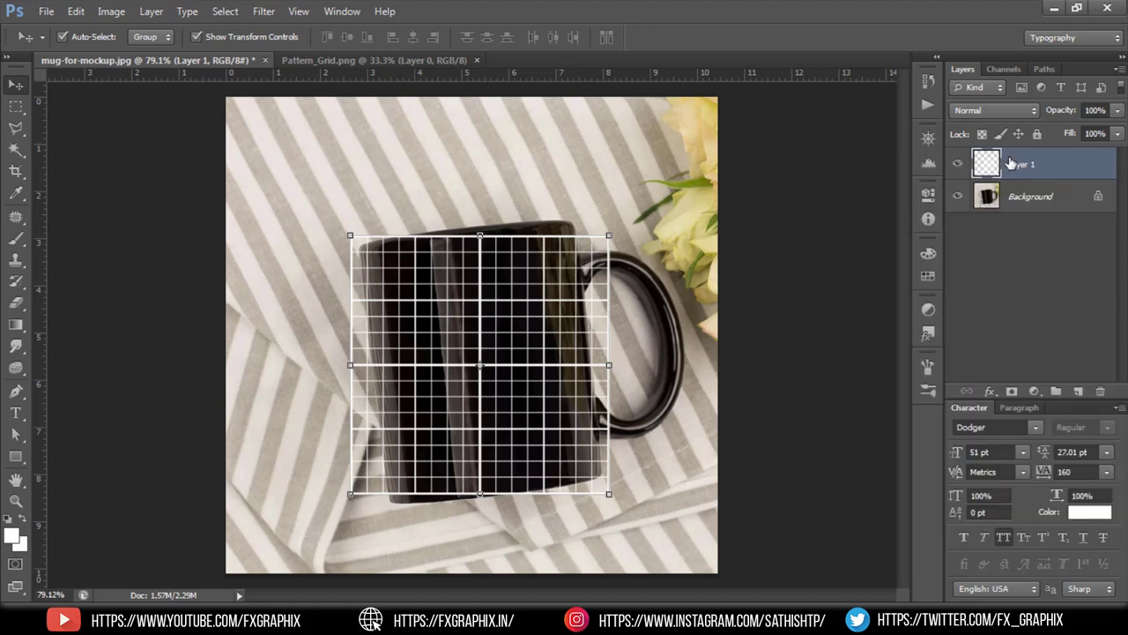
right_click(1011, 165)
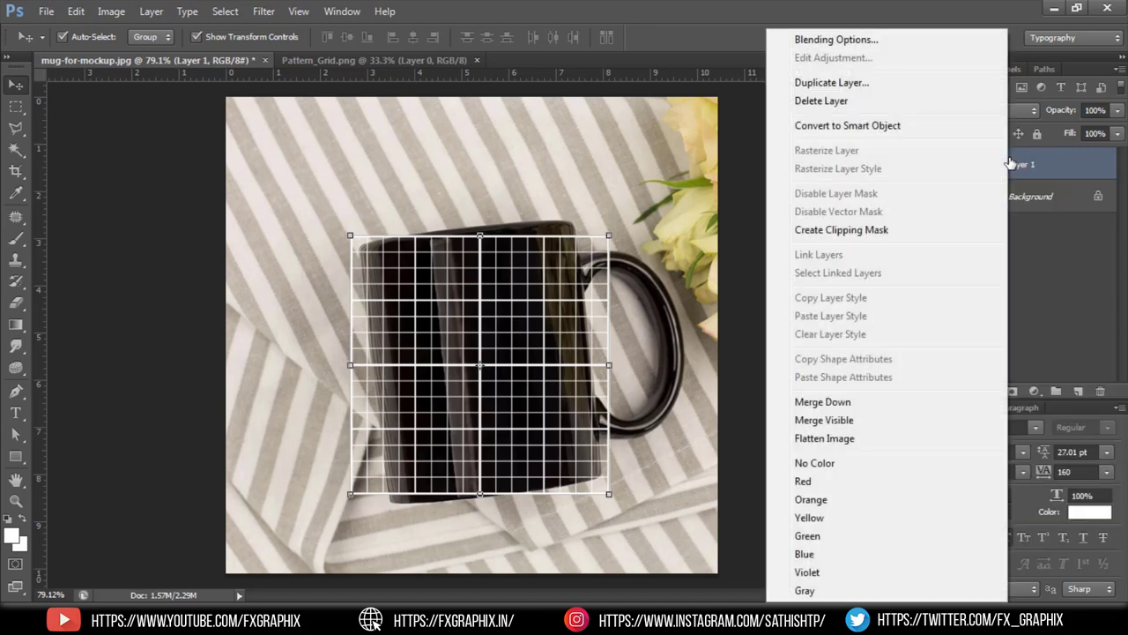
click(895, 128)
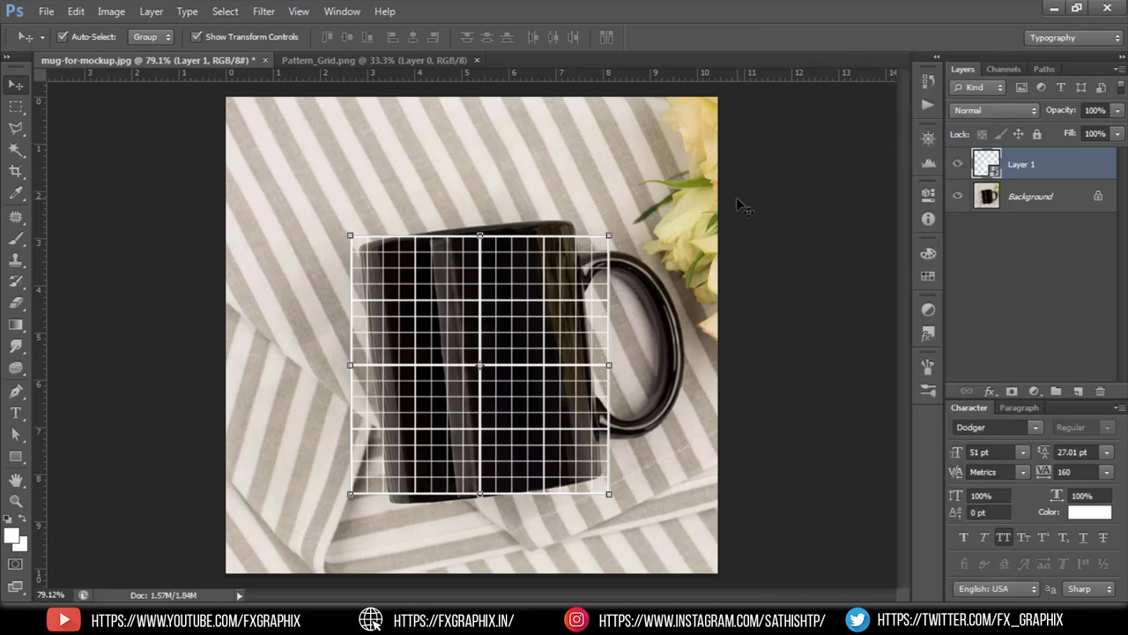
Free-transform the grid, rotating it to about -6.46° and shifting it slightly up to match the mug's tilt
key(ctrl+equal)
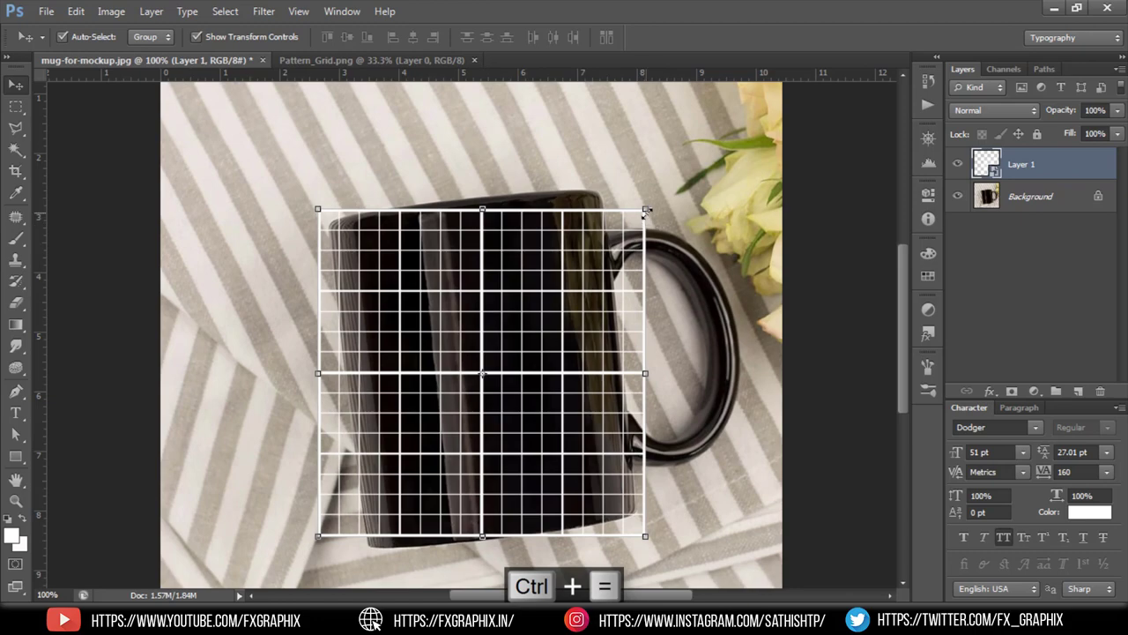
key(ctrl+t)
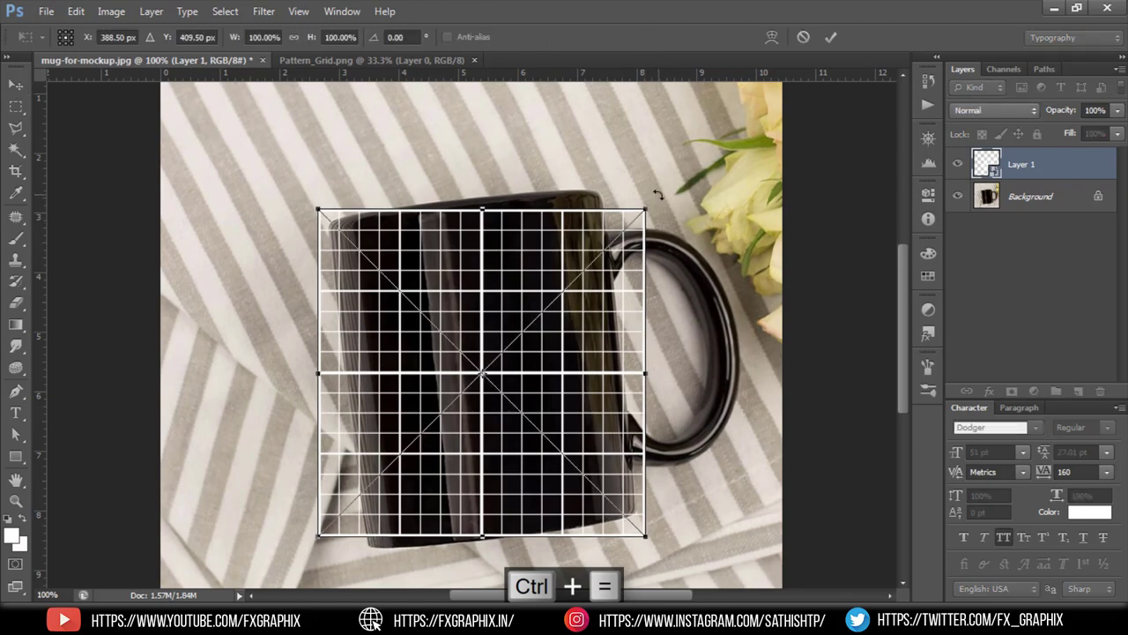
drag(660, 181, 663, 147)
drag(482, 294, 482, 286)
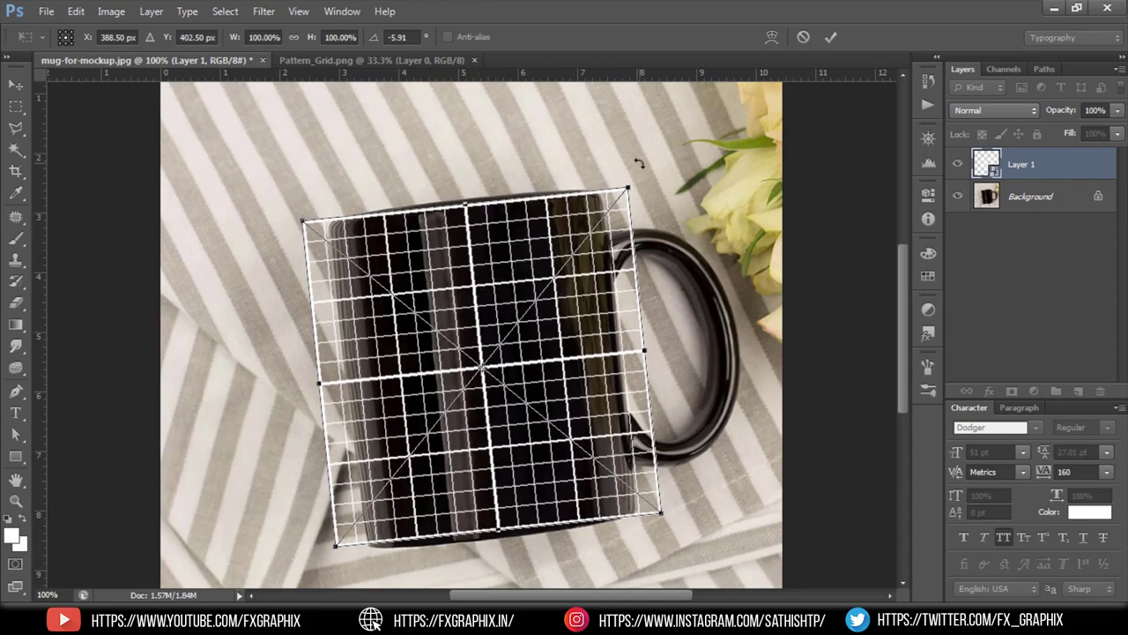
drag(638, 160, 641, 156)
Switch the transform to Warp and move the grid's four corners onto the corners of the mug body
right_click(626, 184)
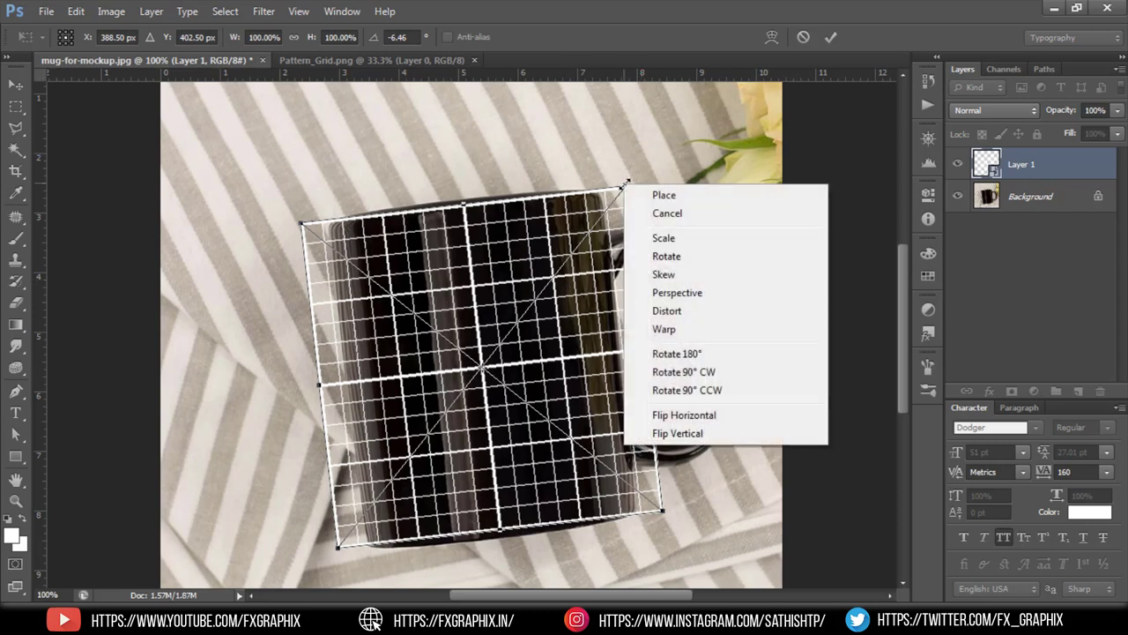
click(666, 329)
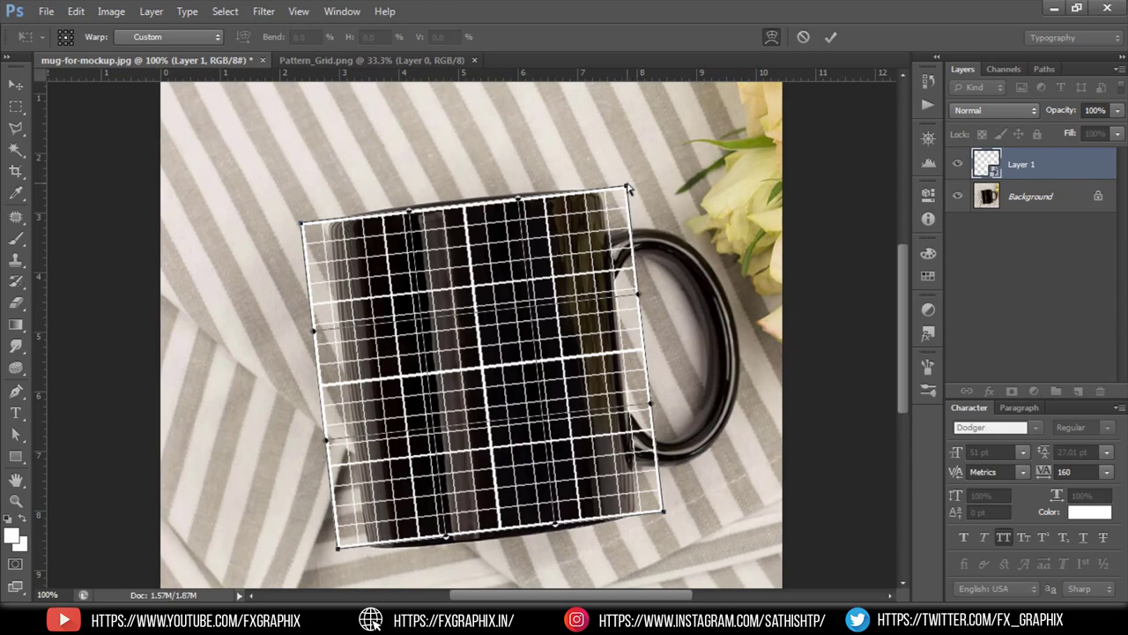
drag(624, 188, 599, 205)
drag(664, 511, 633, 511)
drag(337, 549, 374, 540)
drag(302, 223, 336, 229)
Pull in the warp handles on both vertical sides so the grid's edges run straight along the mug
drag(325, 439, 364, 437)
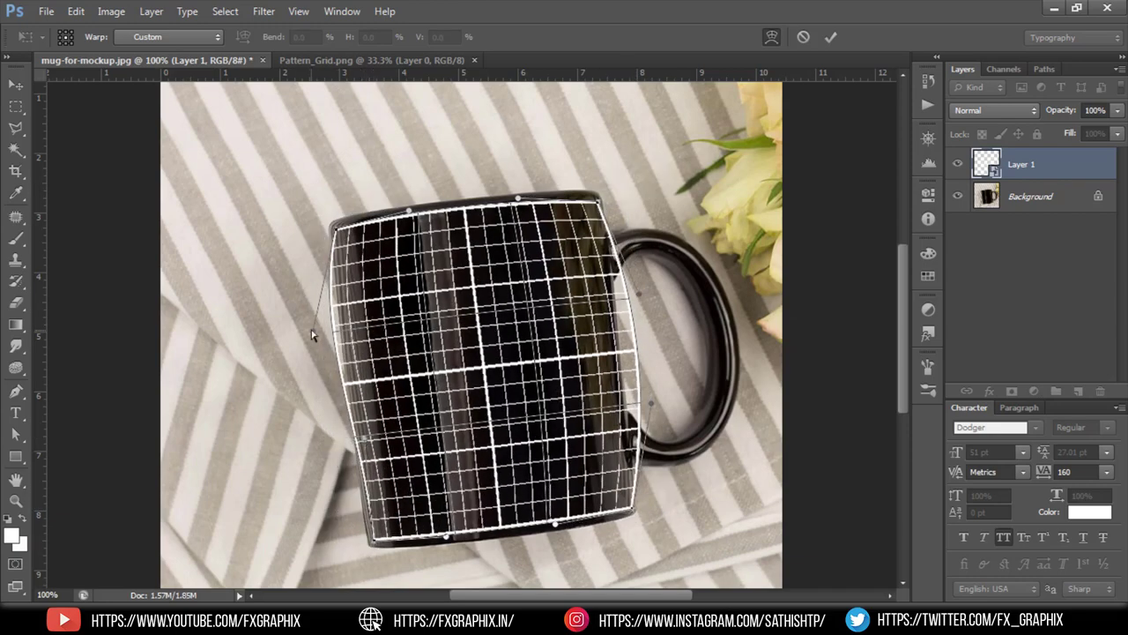
drag(313, 332, 347, 330)
drag(363, 437, 359, 437)
drag(652, 403, 623, 411)
drag(639, 293, 608, 292)
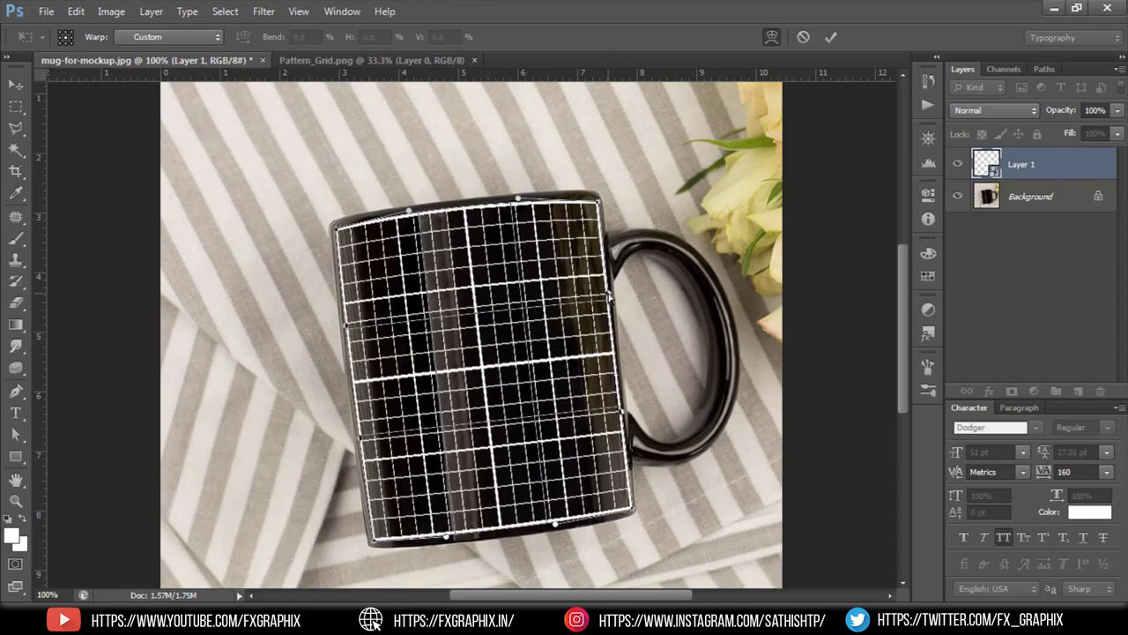
Refine the grid's two left warp corners so they sit exactly on the mug's left outline
key(ctrl+equal)
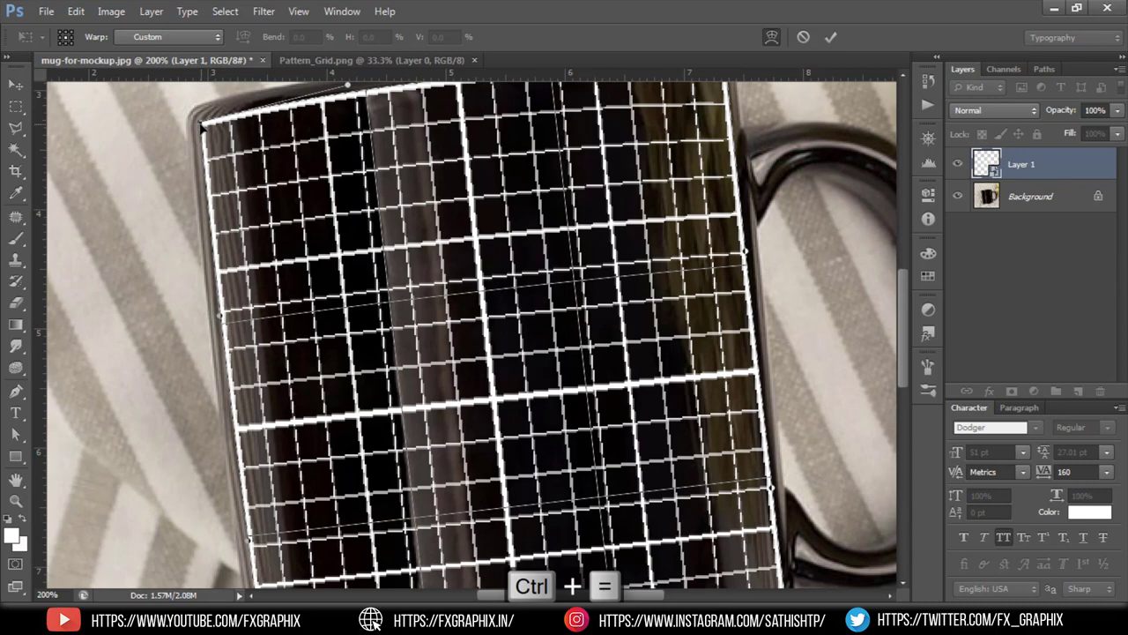
drag(203, 126, 189, 132)
drag(201, 350, 227, 156)
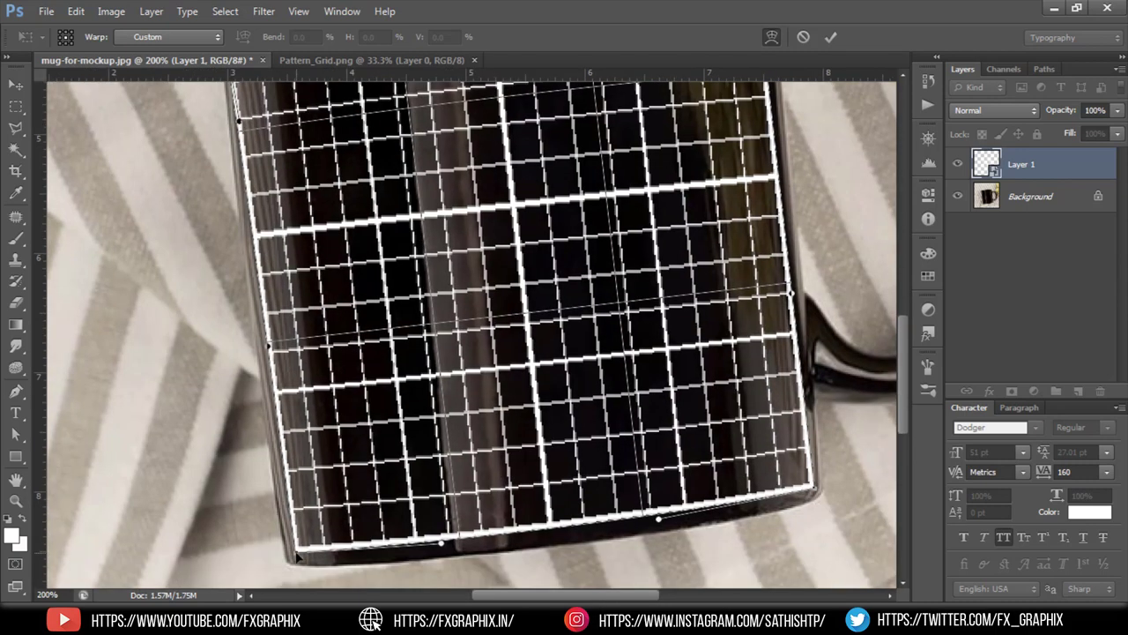
drag(311, 389, 291, 401)
drag(279, 174, 318, 358)
drag(318, 358, 237, 430)
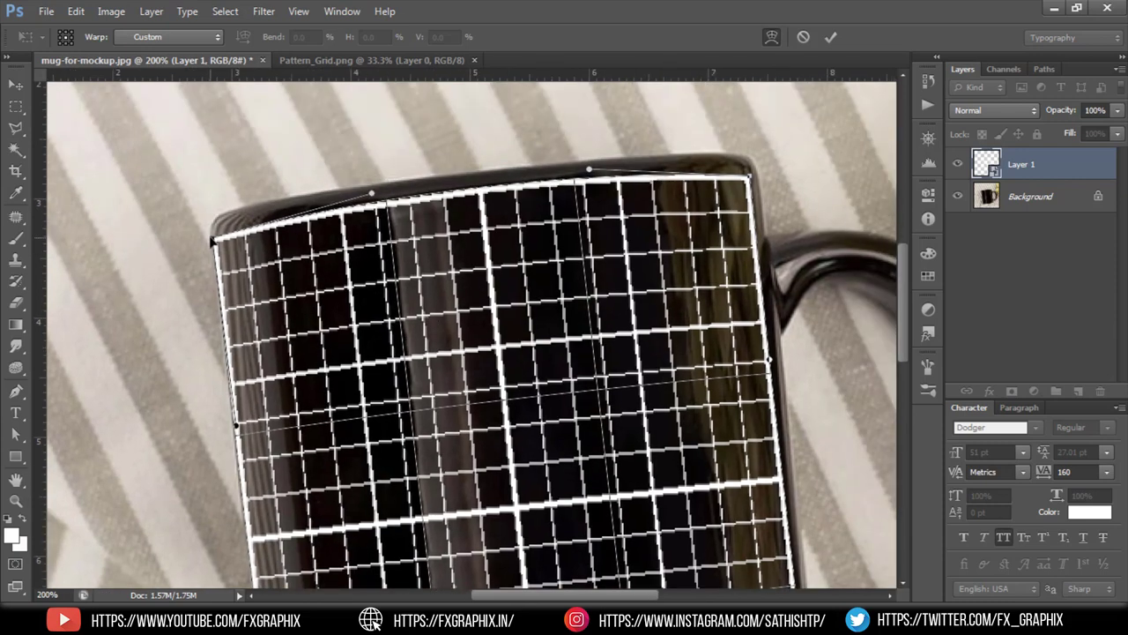
drag(214, 240, 214, 231)
Refine the grid's two right warp corners so they sit exactly on the mug's handle-side outline
drag(564, 264, 458, 237)
drag(644, 147, 656, 150)
drag(621, 450, 504, 208)
drag(596, 527, 601, 525)
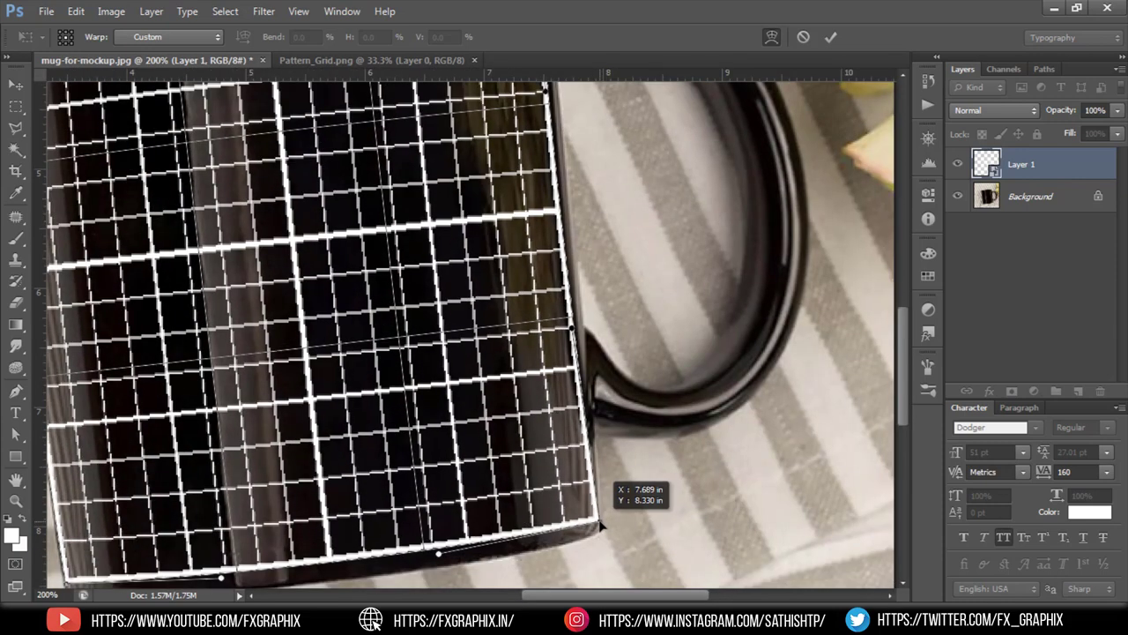
drag(568, 340, 564, 494)
drag(548, 253, 541, 391)
scroll(541, 391, down, 3)
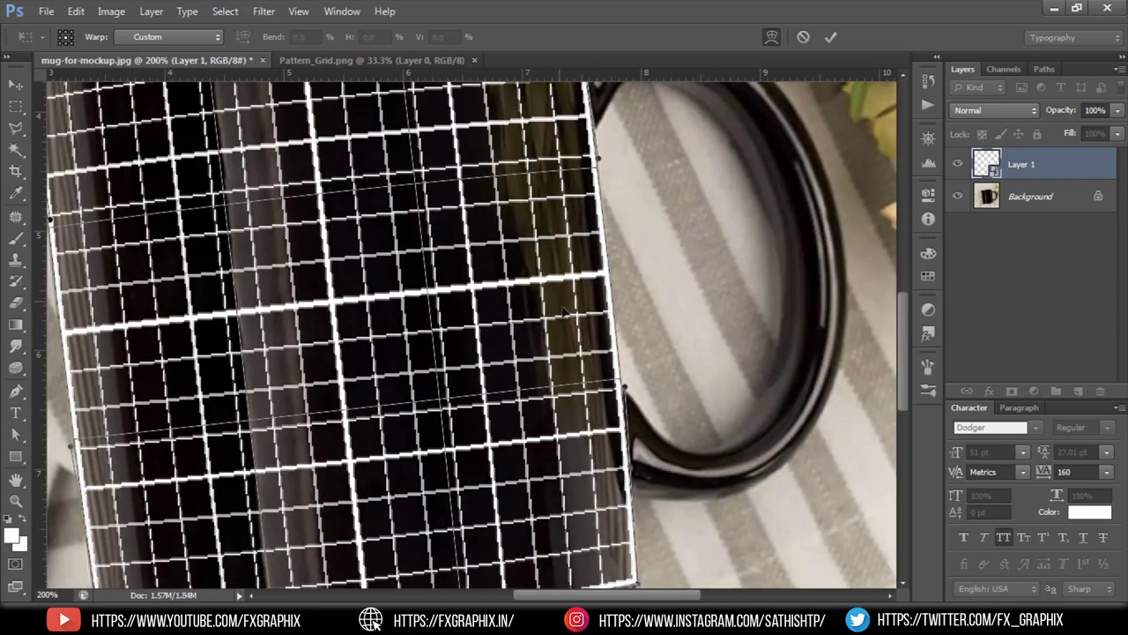
key(ctrl+minus)
drag(490, 245, 481, 286)
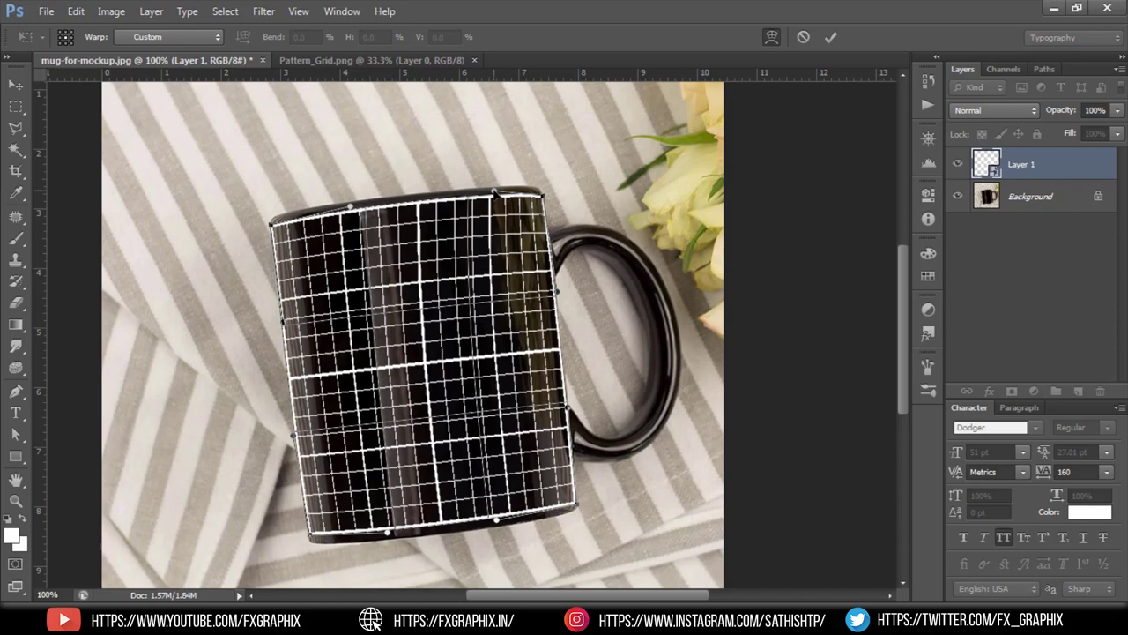
Spread the warp handles along the grid's upper and lower edges outward and shift its interior so the lines follow the mug's curve
drag(496, 520, 541, 513)
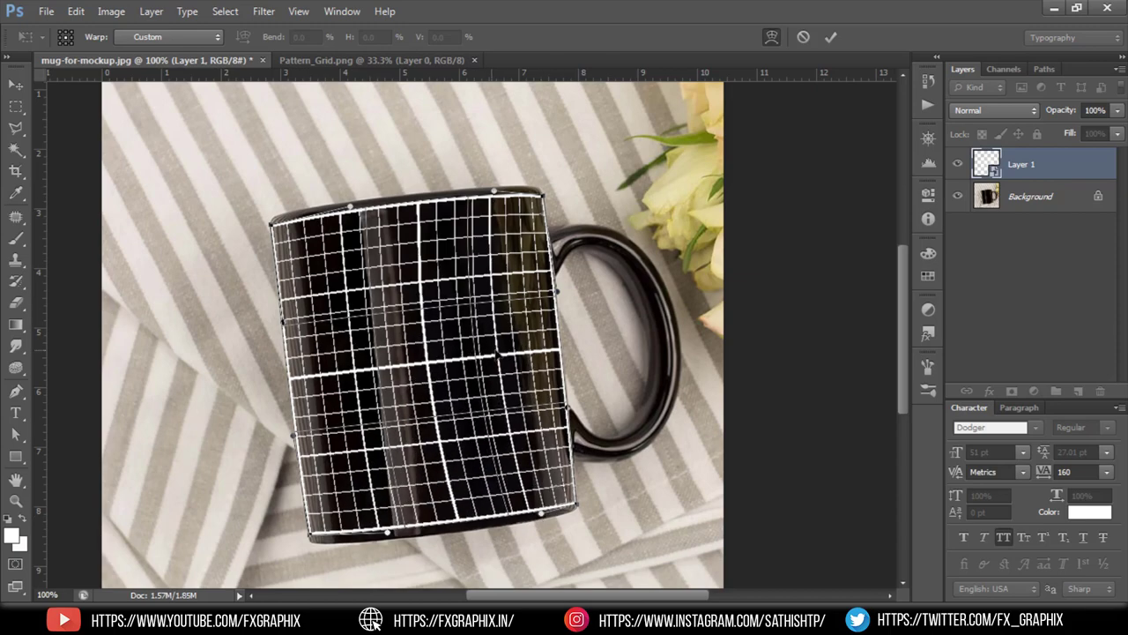
drag(561, 339, 558, 340)
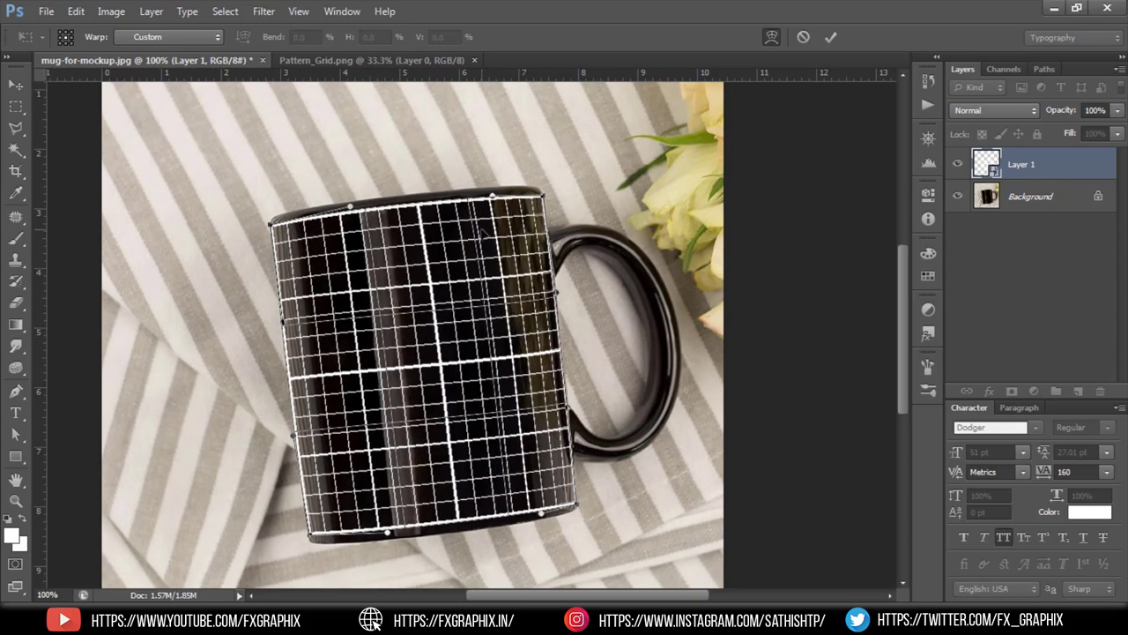
drag(494, 190, 504, 186)
drag(369, 215, 346, 215)
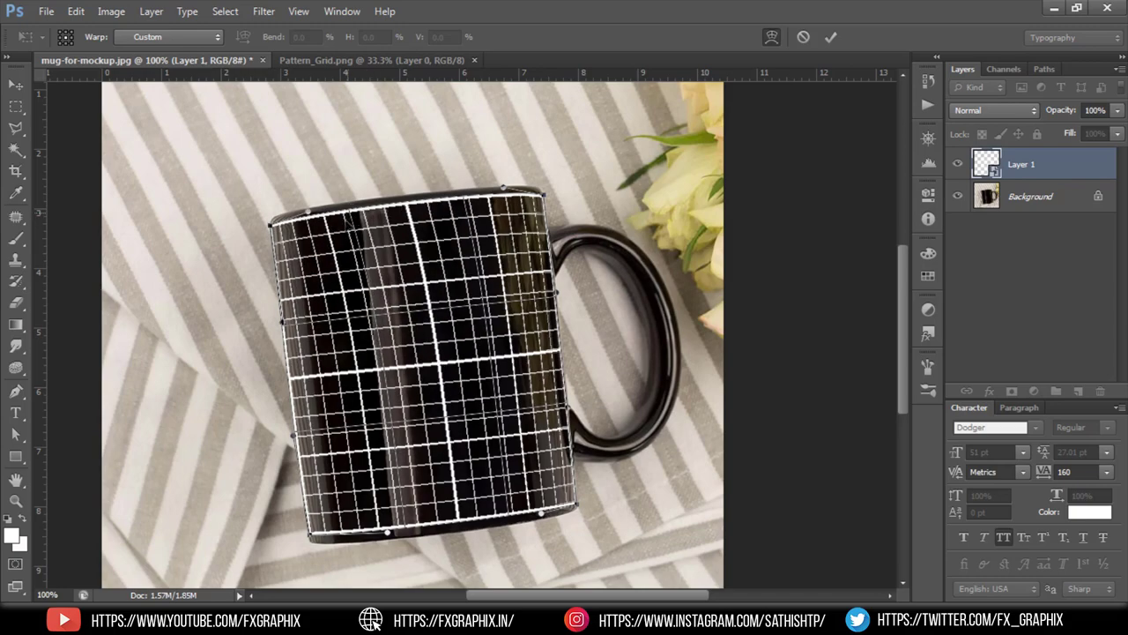
drag(374, 321, 354, 320)
drag(385, 532, 349, 537)
Nudge the grid's left warp edge inward onto the mug's outline and apply the warp
drag(292, 436, 300, 435)
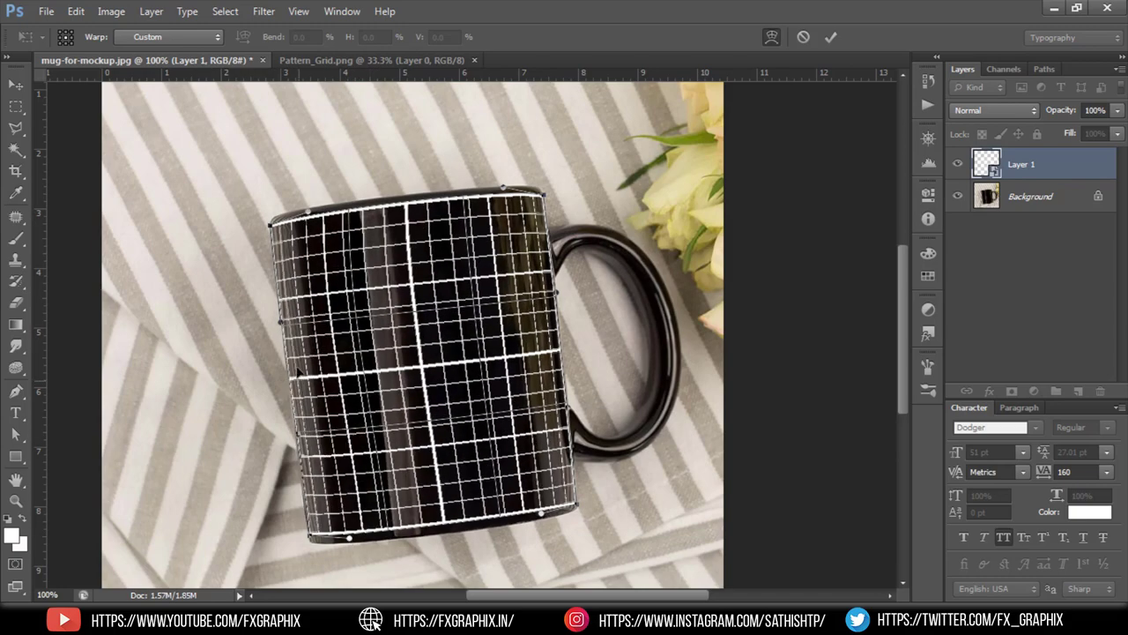
drag(287, 351, 292, 351)
drag(319, 290, 331, 295)
key(Return)
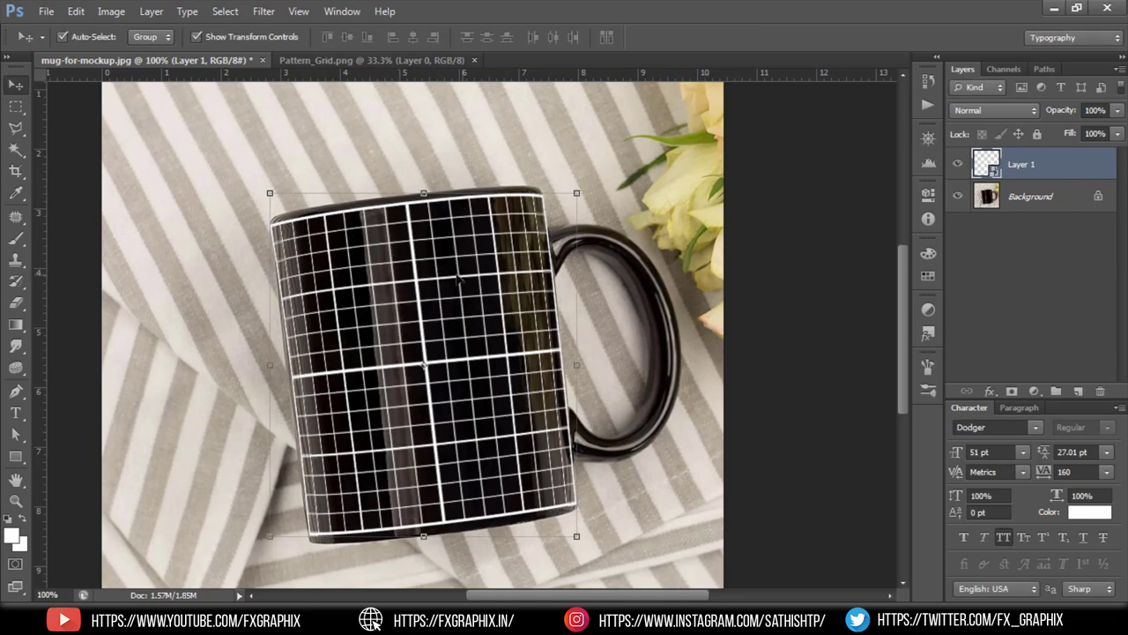
Hide the grid layer inside Layer 1's smart object, save it, and check the mug document
double_click(990, 164)
click(636, 275)
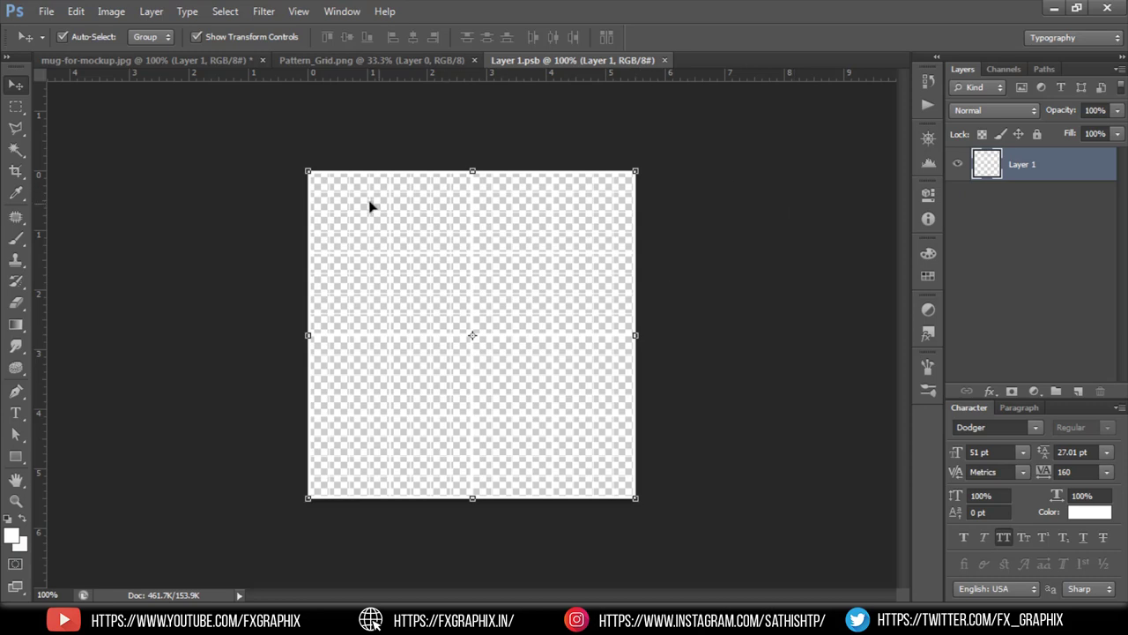
click(957, 165)
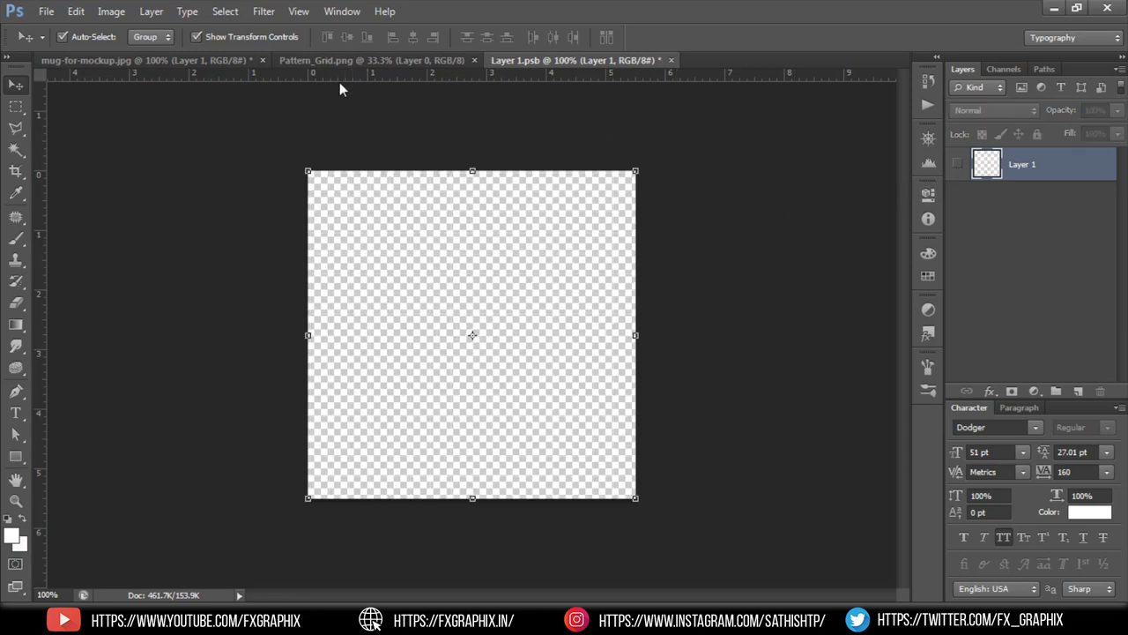
key(ctrl+s)
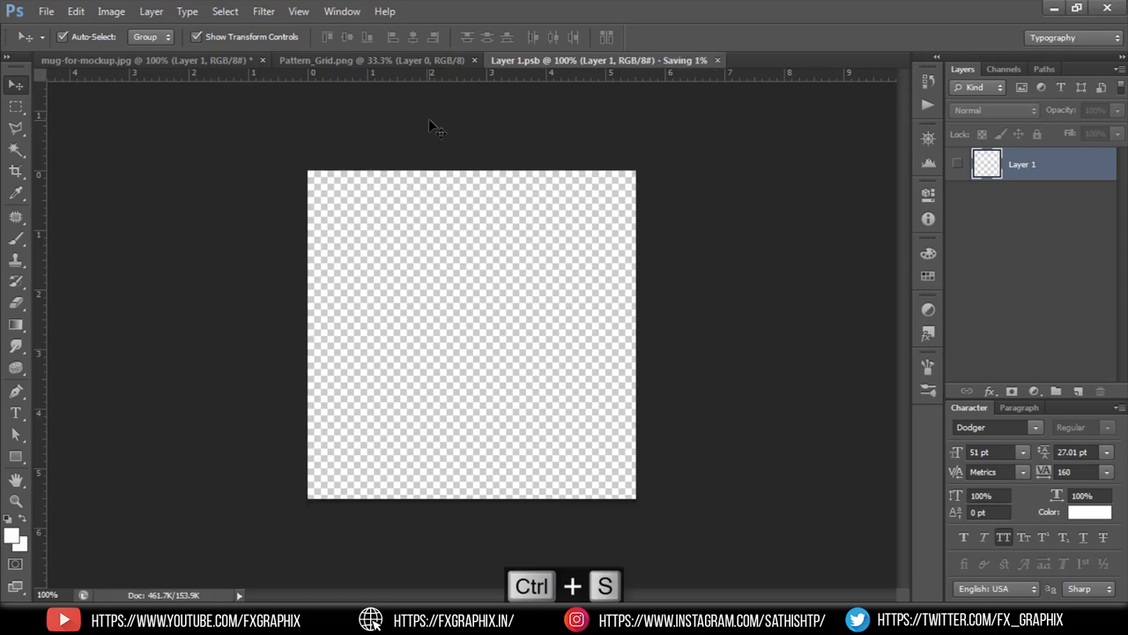
click(176, 60)
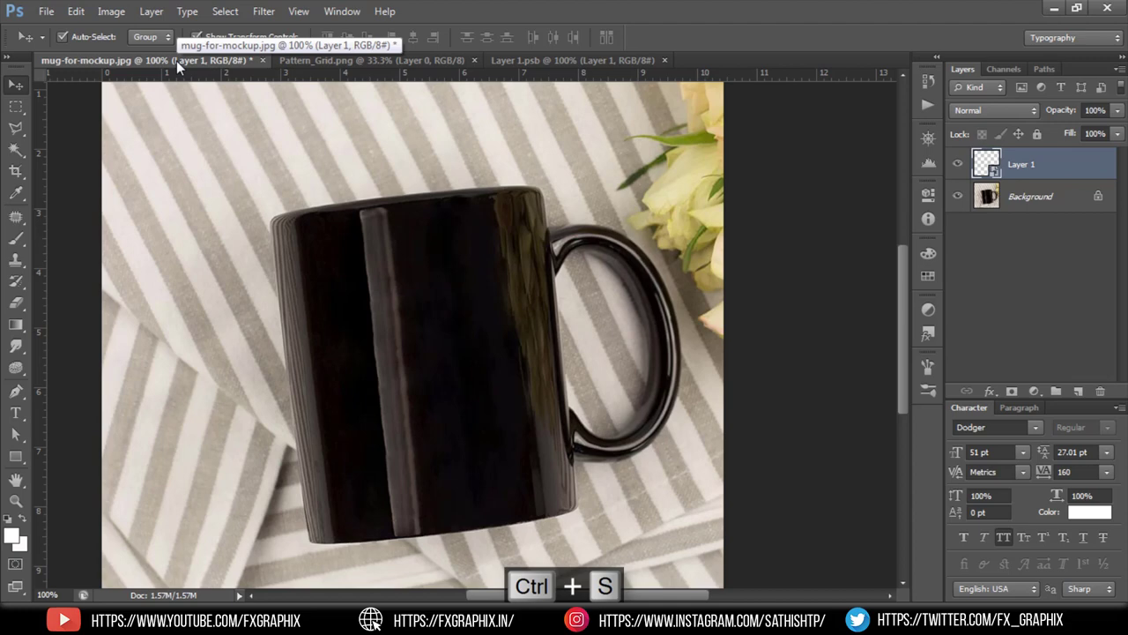
click(956, 165)
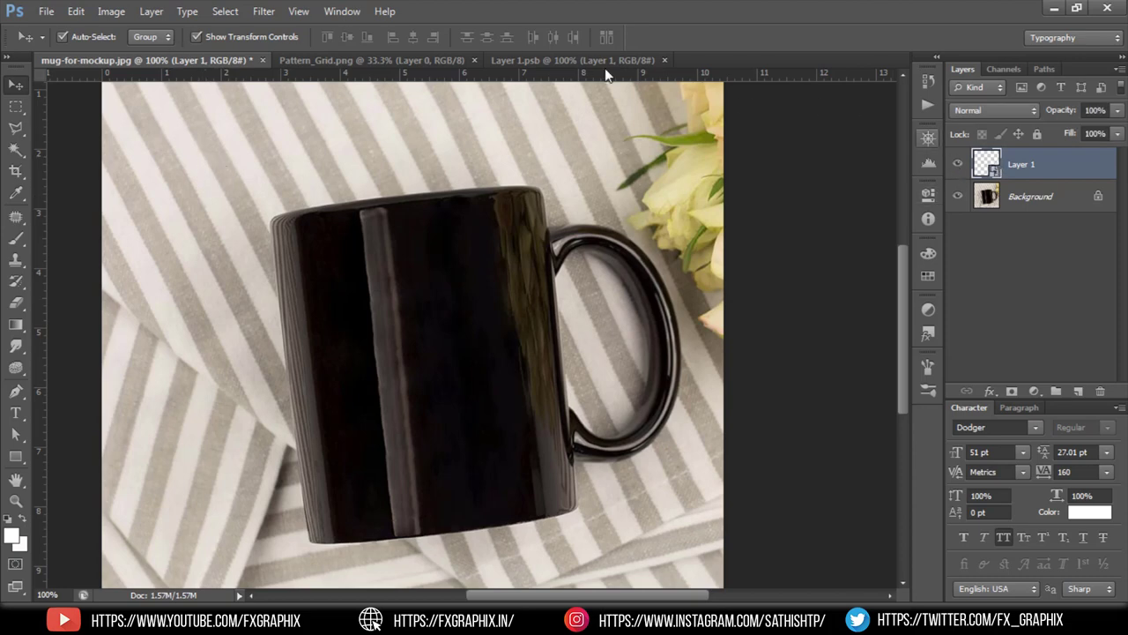
Place the FX Logo image from the AI folder into the Layer 1.psb document
click(569, 58)
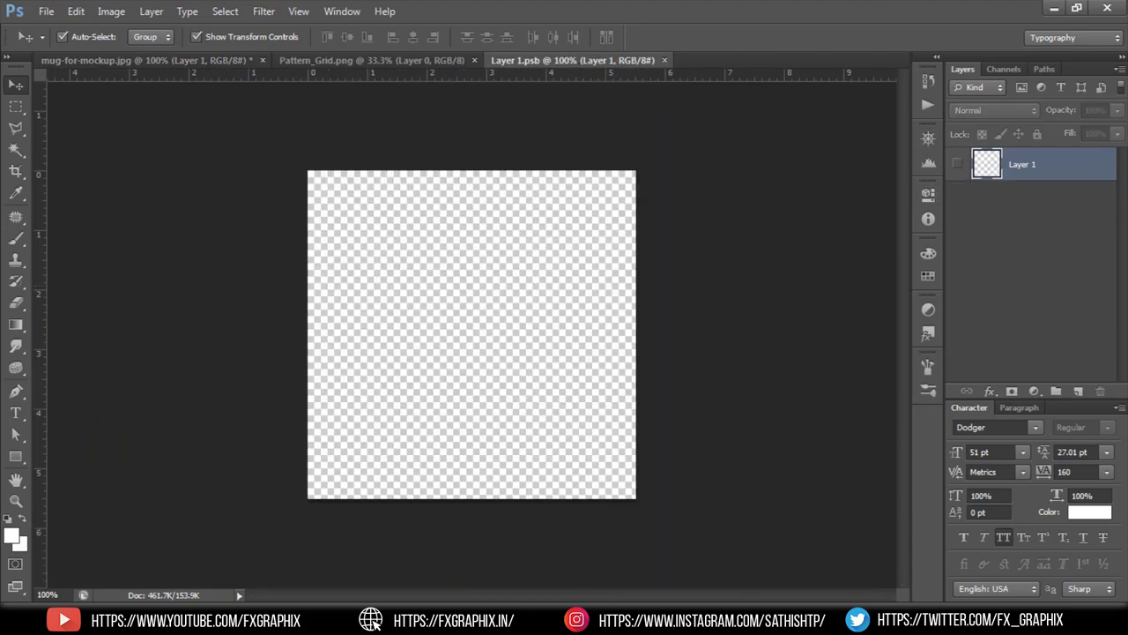
click(375, 622)
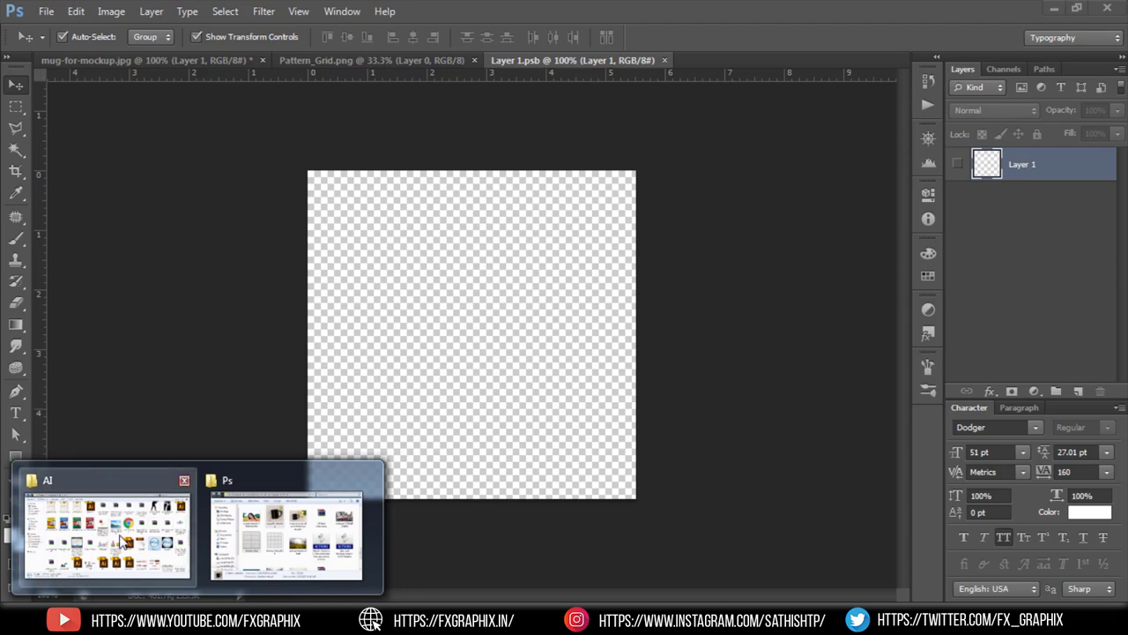
click(123, 538)
drag(906, 357, 611, 137)
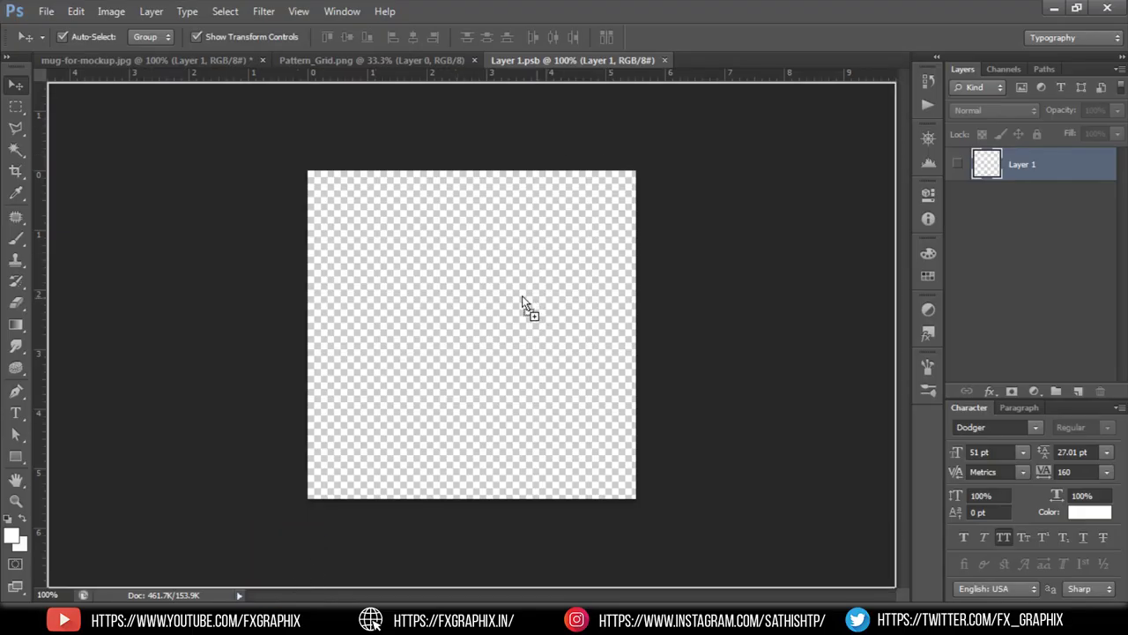
drag(522, 297, 497, 297)
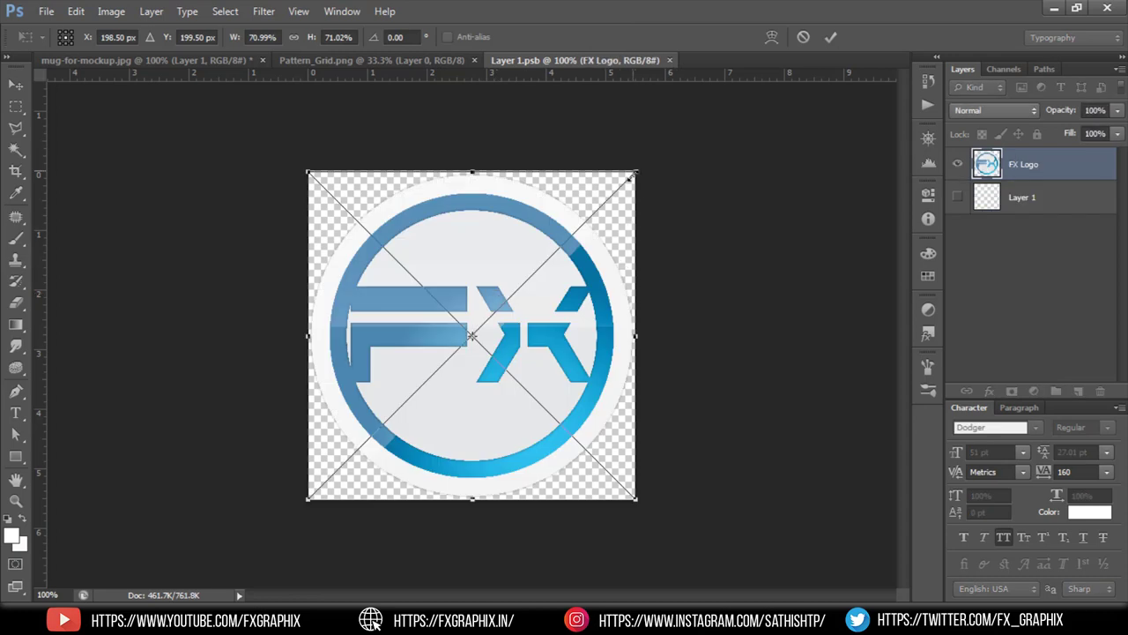
Scale the placed logo proportionally to about 48%, move it up on the canvas and commit the placement
drag(629, 176, 592, 231)
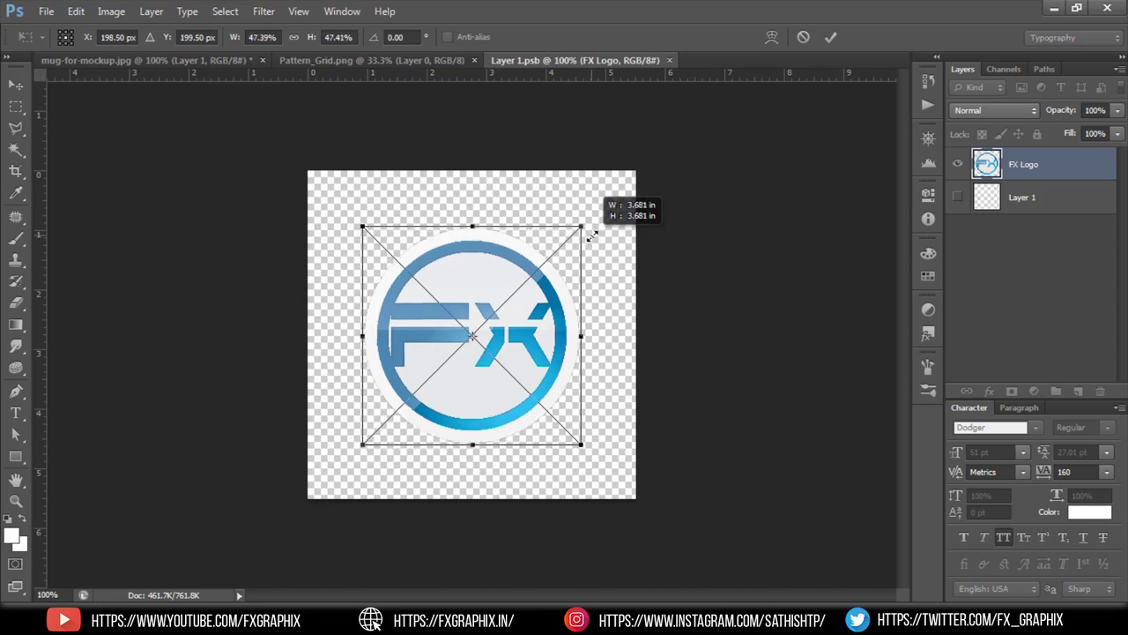
drag(526, 353, 526, 319)
key(Return)
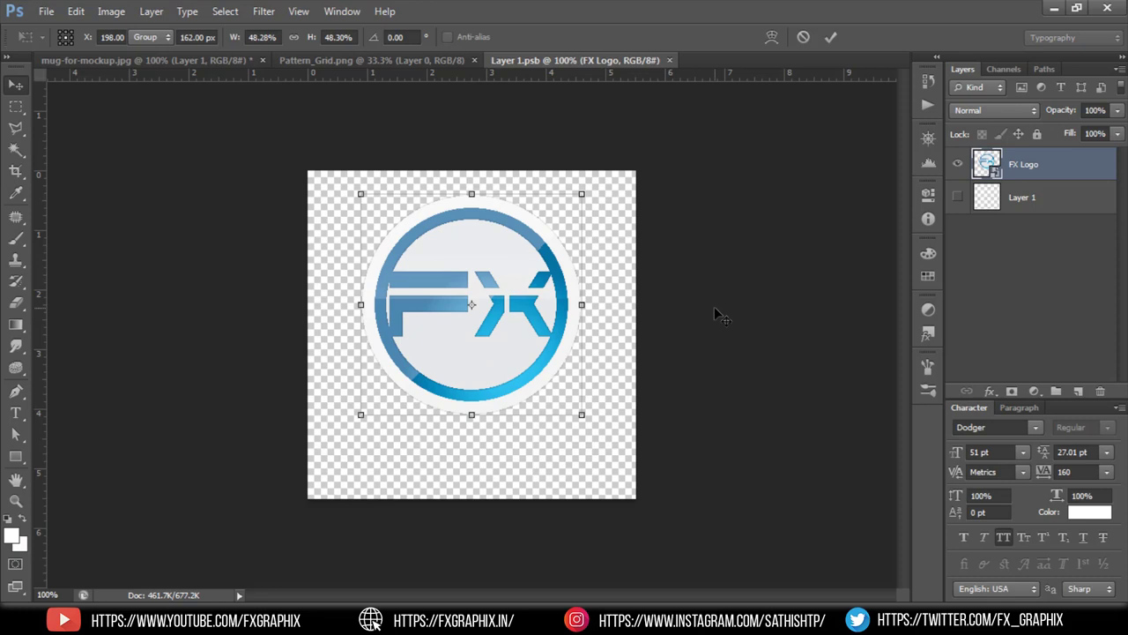
Add the white text "GRAPHIX" in the Dodger font below the logo
click(16, 413)
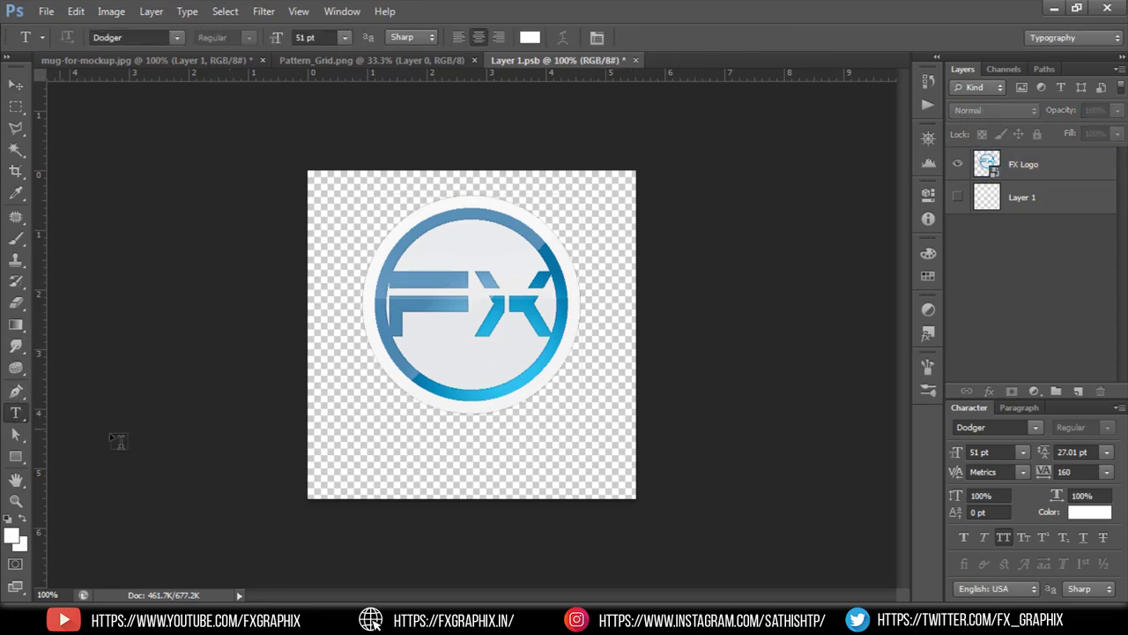
click(444, 459)
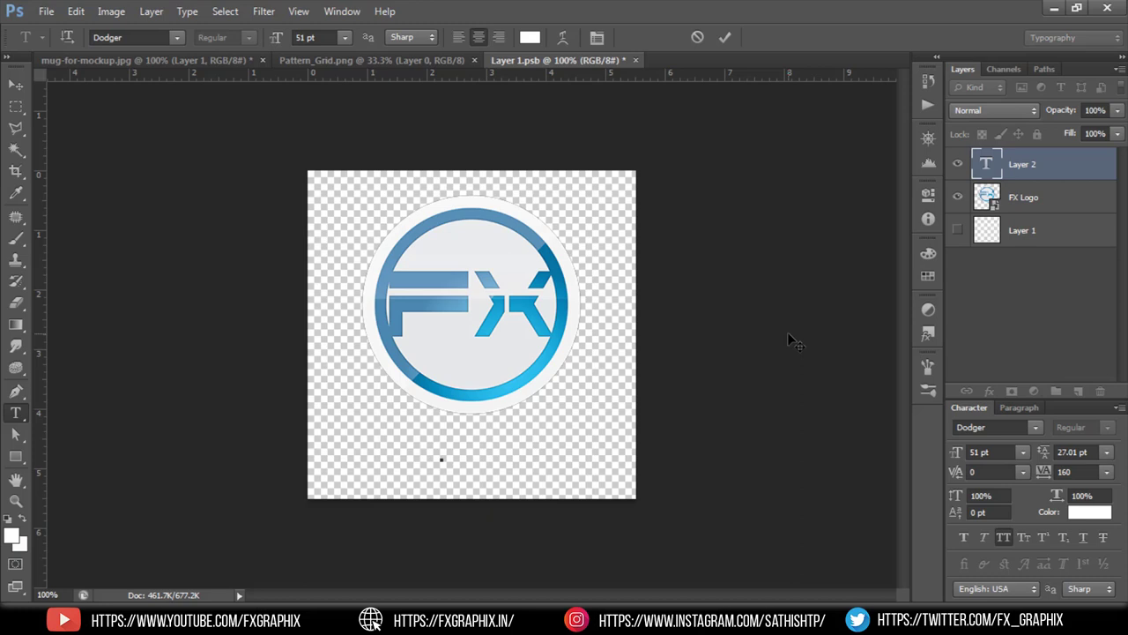
text(F)
text(RA)
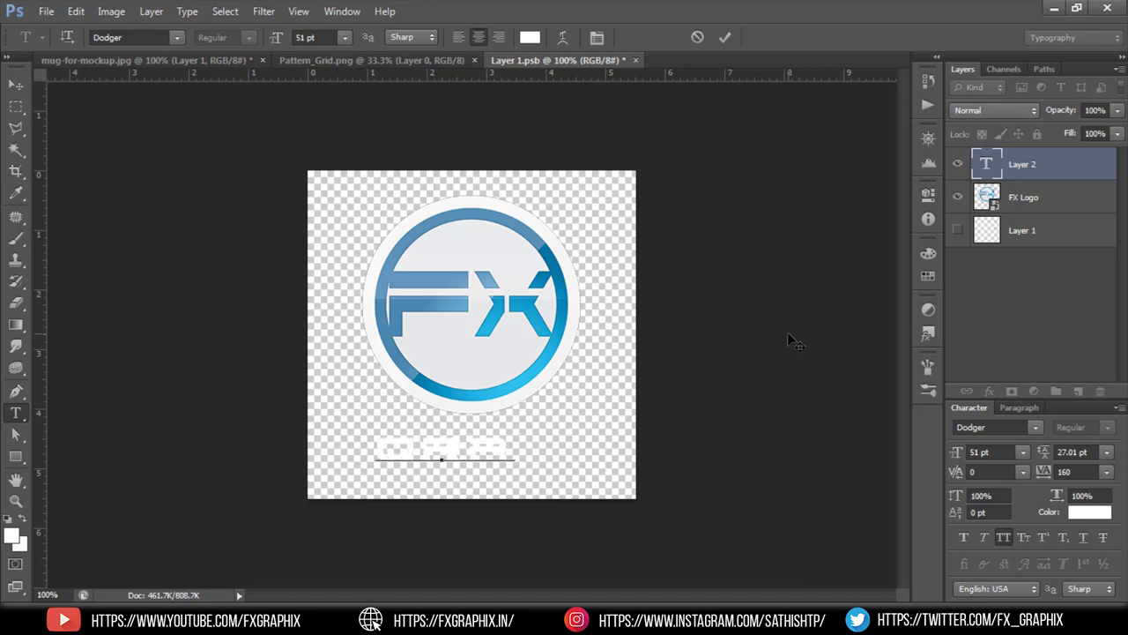
text(PHIX)
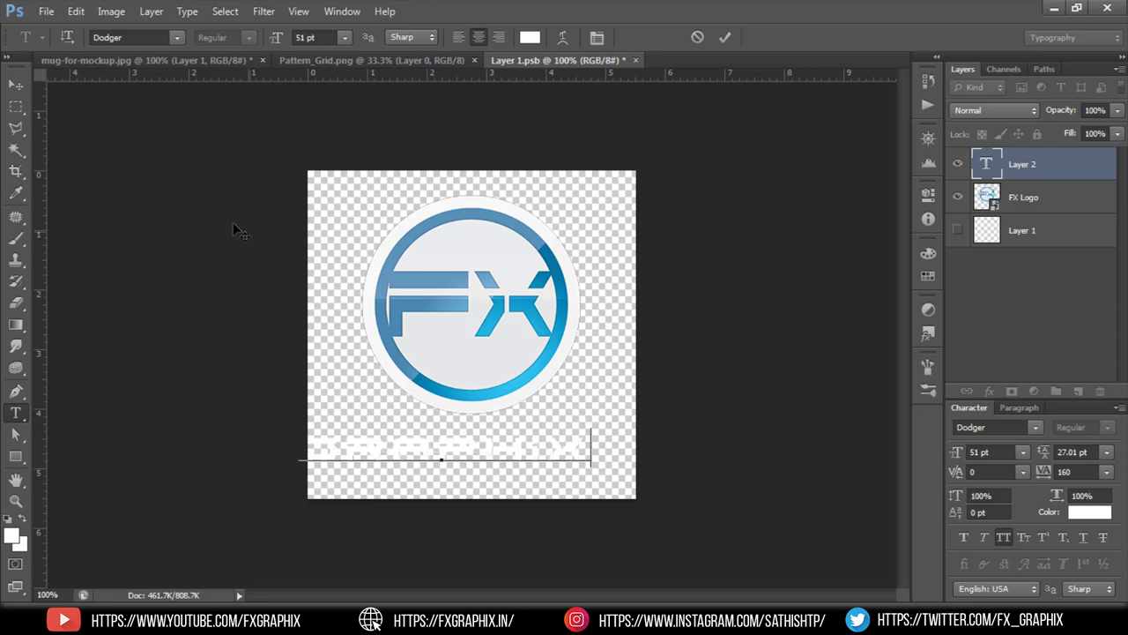
Center the GRAPHIX text beneath the logo and scale it down to 48.6 pt
click(15, 84)
drag(495, 455, 528, 447)
click(757, 321)
click(606, 435)
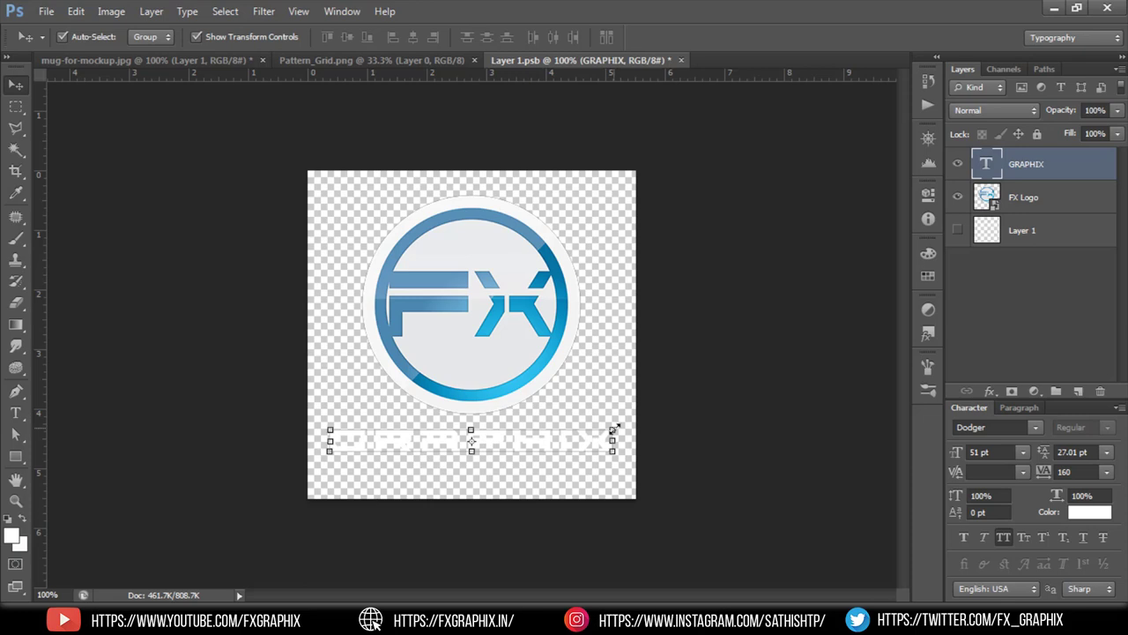
drag(613, 429, 607, 428)
key(Return)
Move the GRAPHIX text slightly down and set its vertical scale to 150%
drag(956, 498, 979, 501)
drag(578, 442, 577, 453)
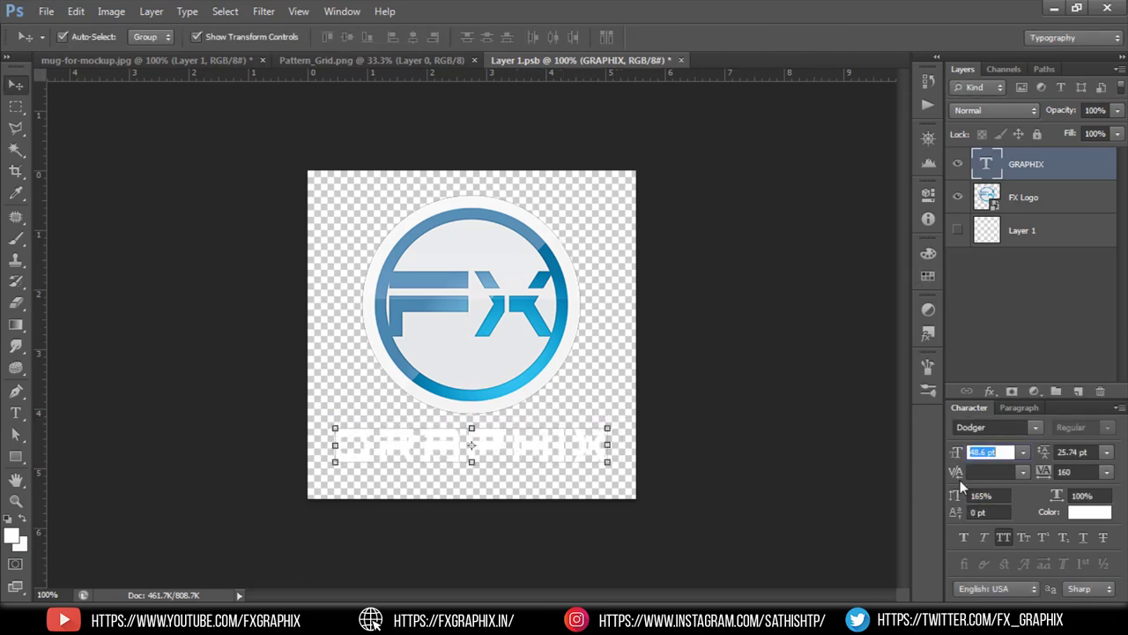
drag(971, 496, 981, 497)
text(150)
key(Return)
click(733, 374)
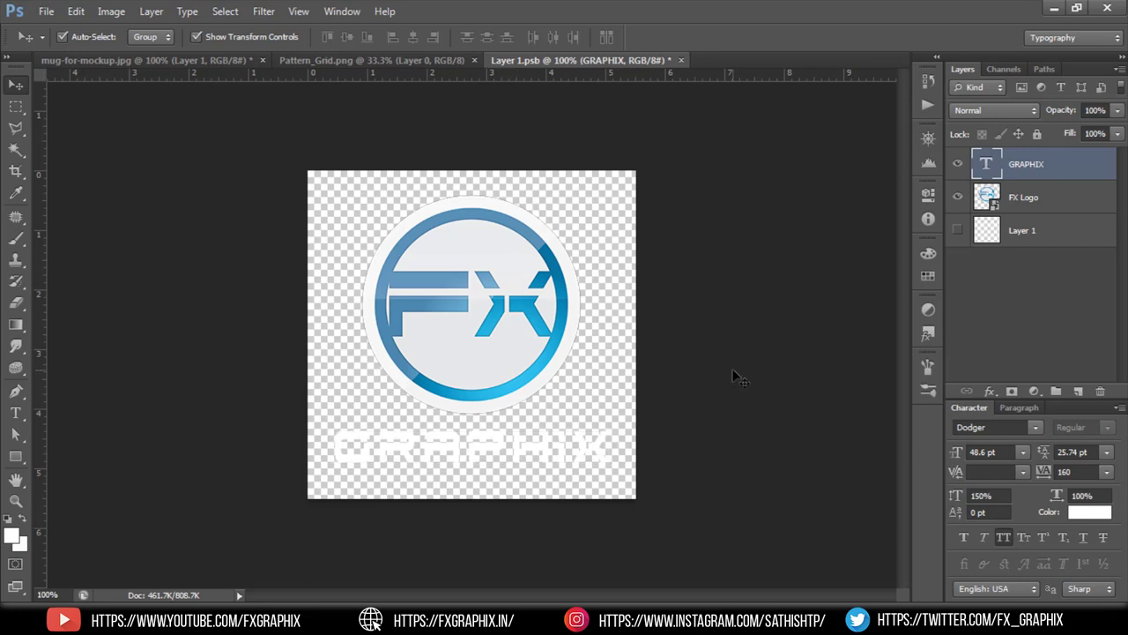
Save the smart object's artwork and return to the mug document with no layer selected
key(ctrl+s)
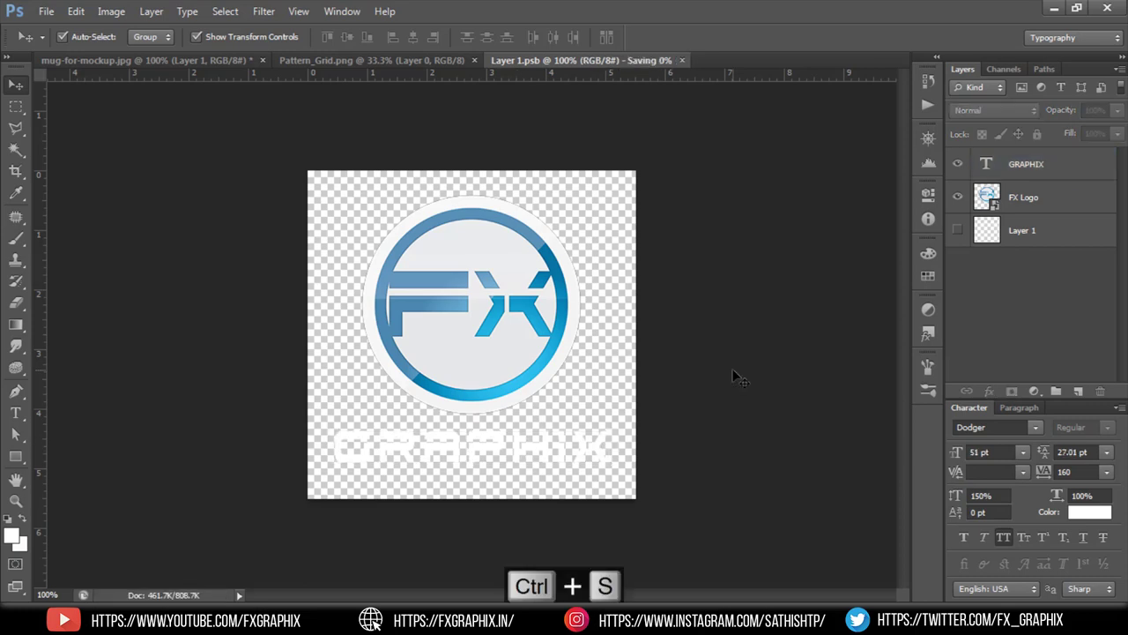
click(172, 59)
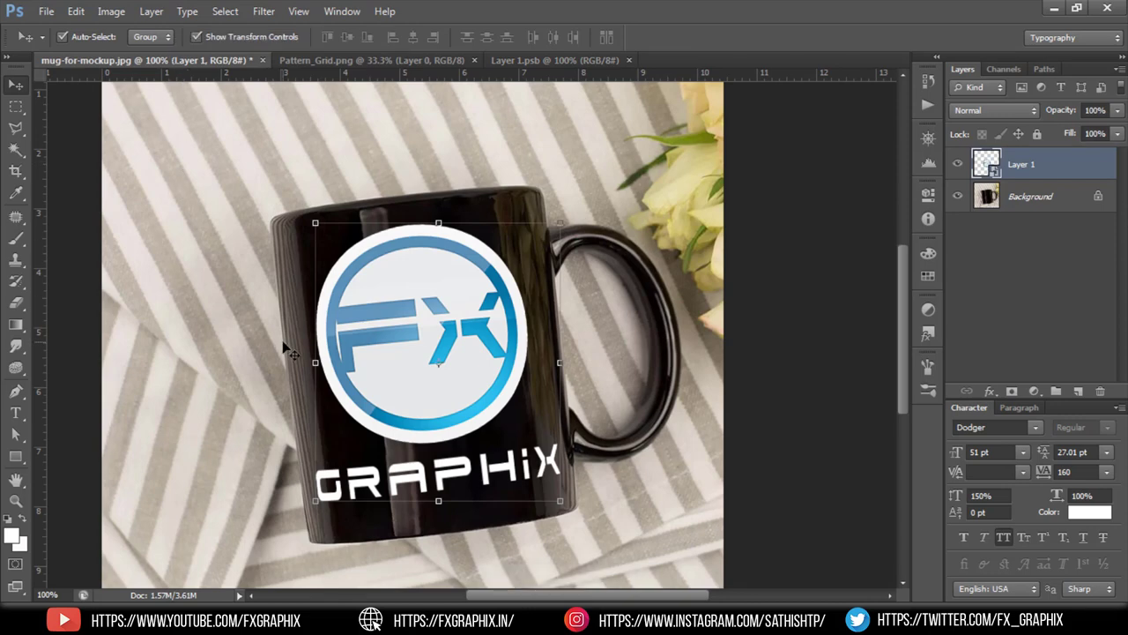
click(847, 326)
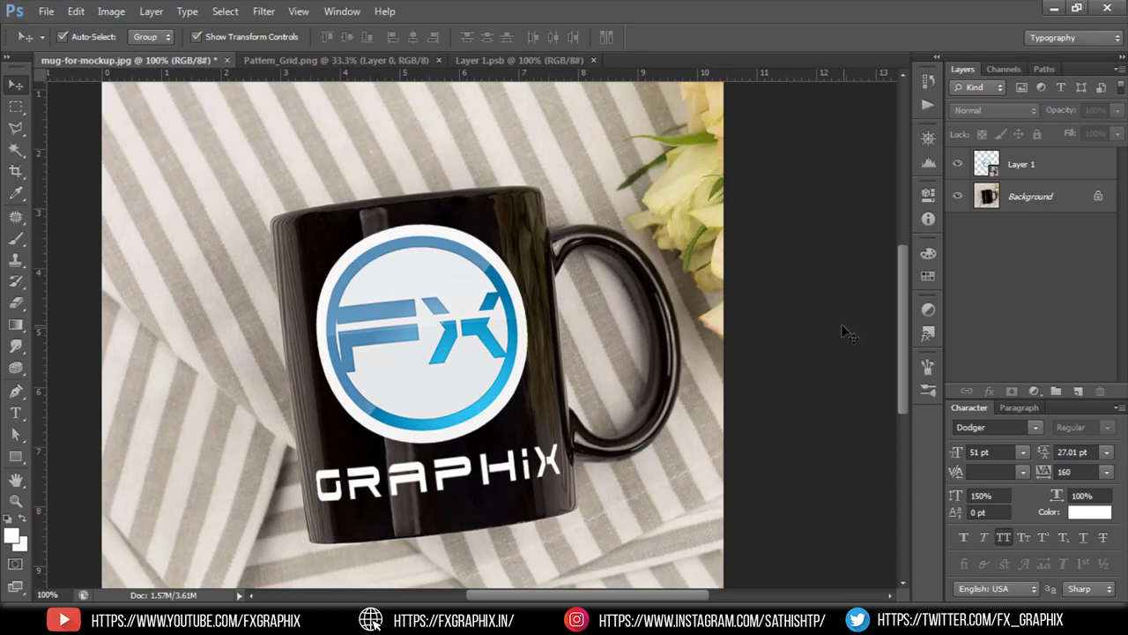
Inspect the artwork on the mug up close and nudge it slightly toward the handle
key(ctrl+equal)
drag(454, 393, 581, 336)
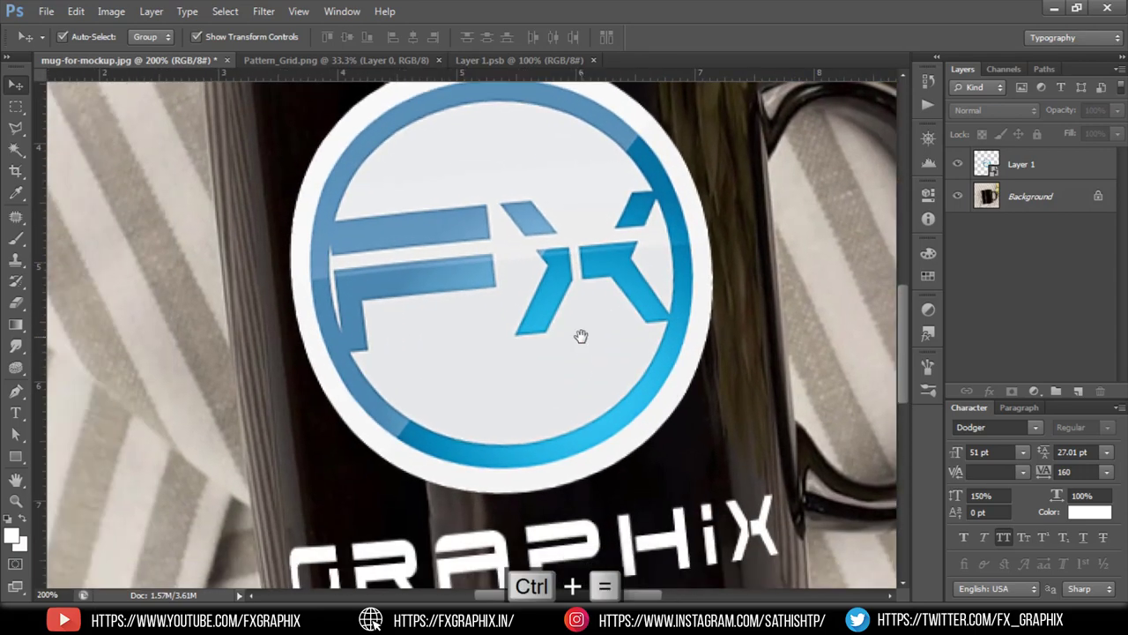
key(ctrl+minus)
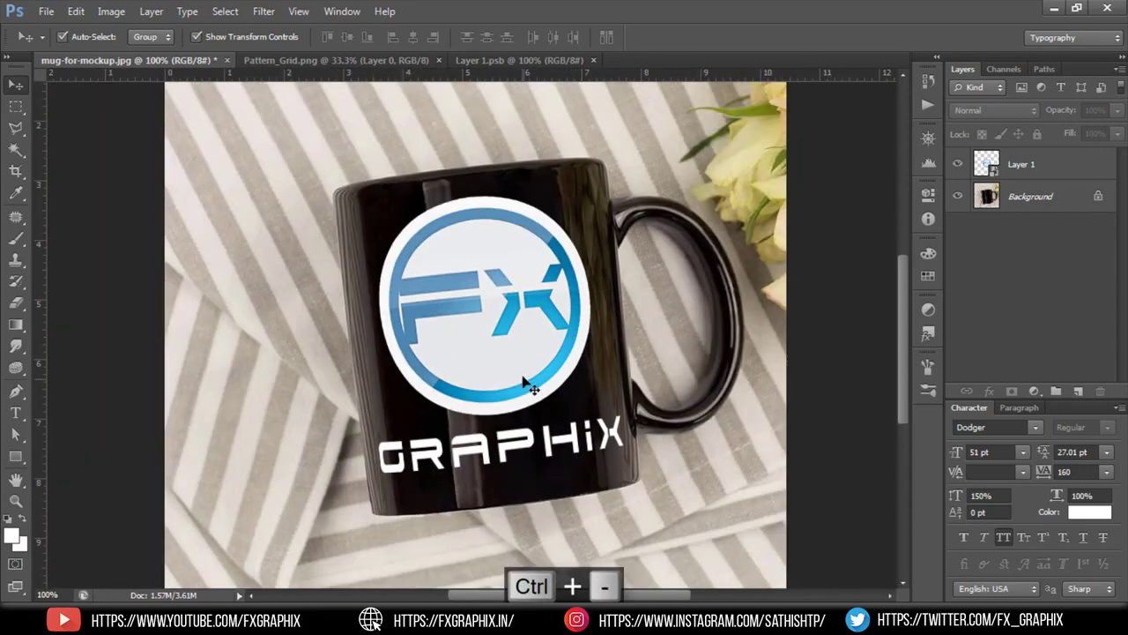
click(523, 375)
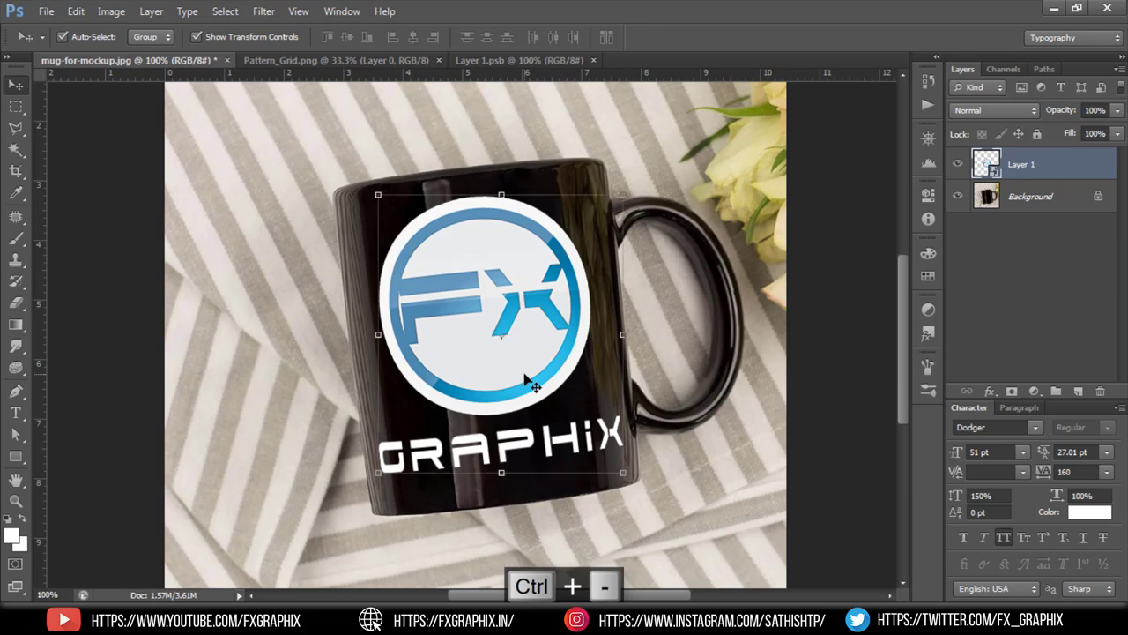
click(803, 337)
Outline the mug's body with the Polygonal Lasso and copy that area of the Background to a new layer
key(l)
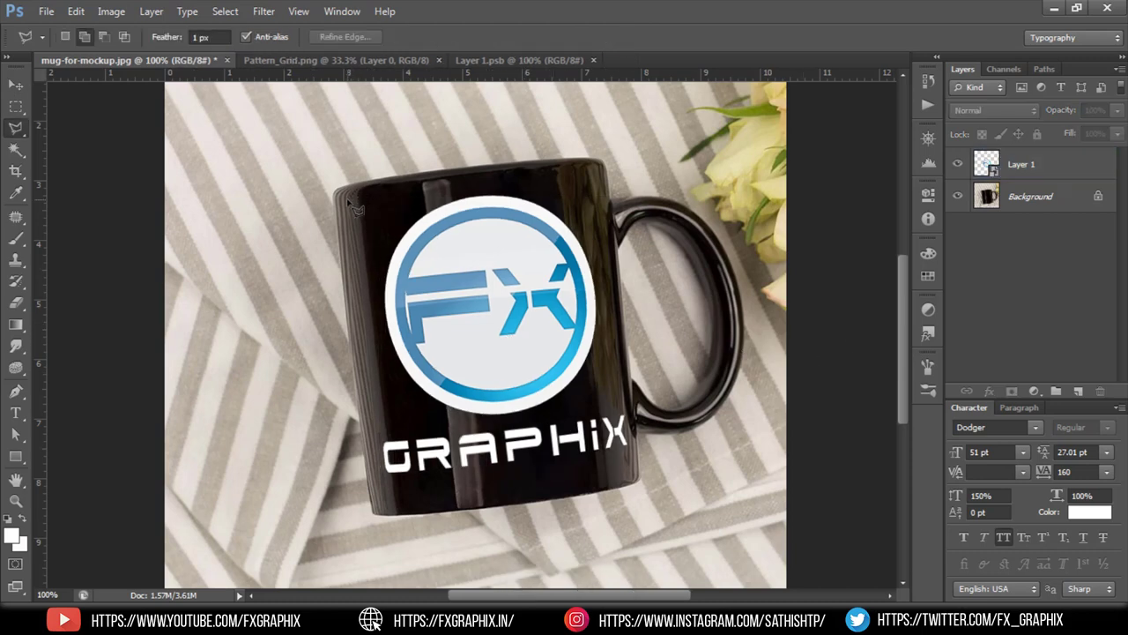
click(350, 199)
click(605, 176)
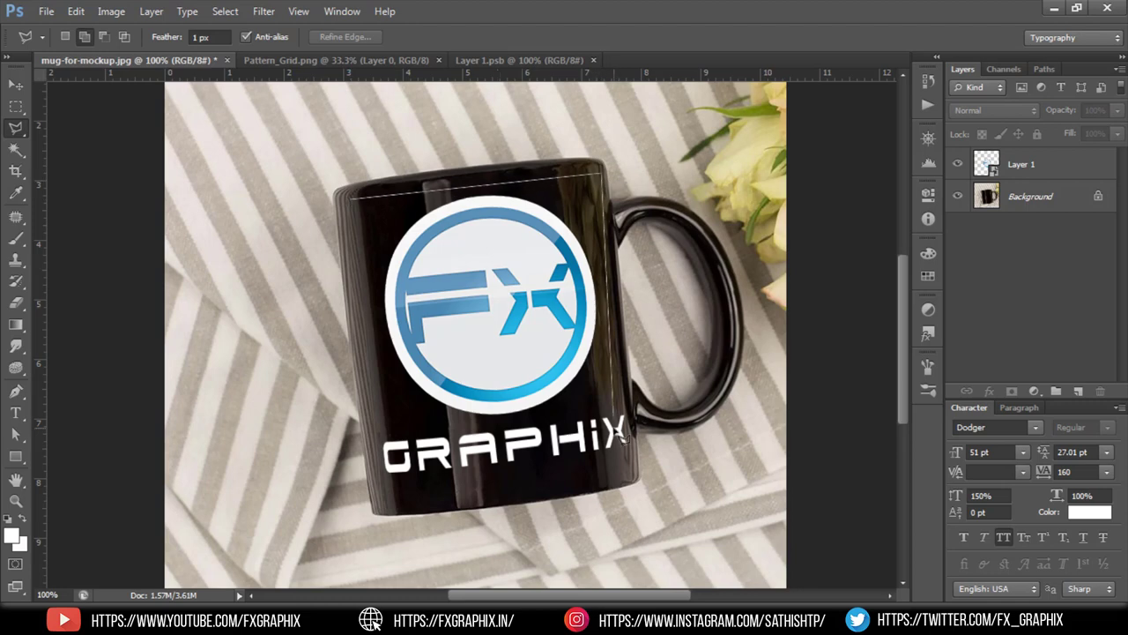
click(636, 482)
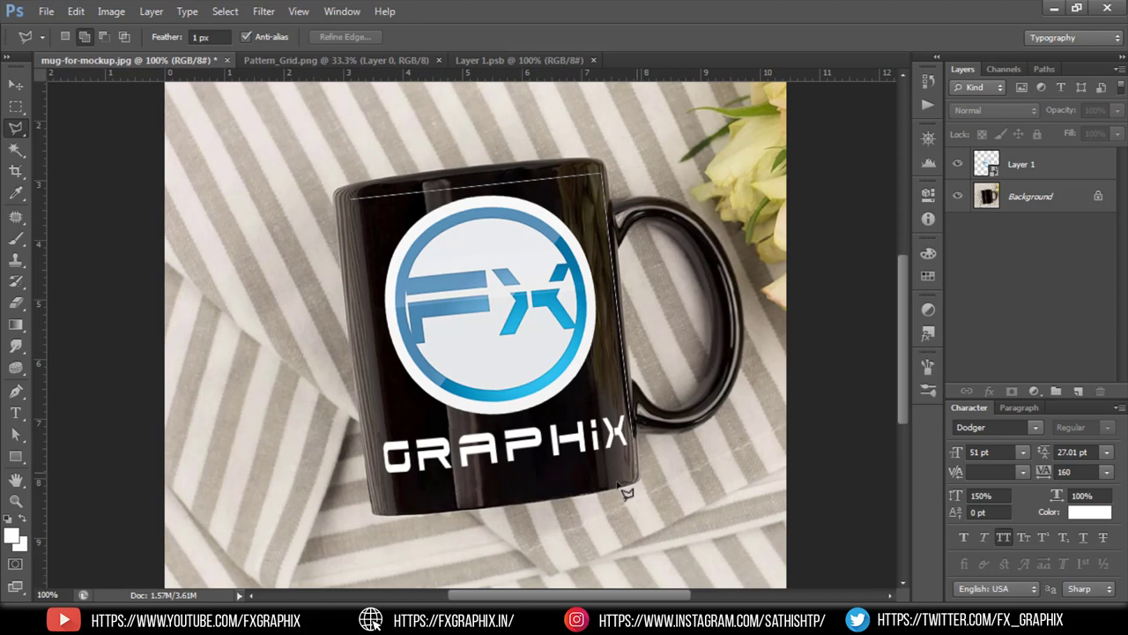
click(374, 511)
click(356, 209)
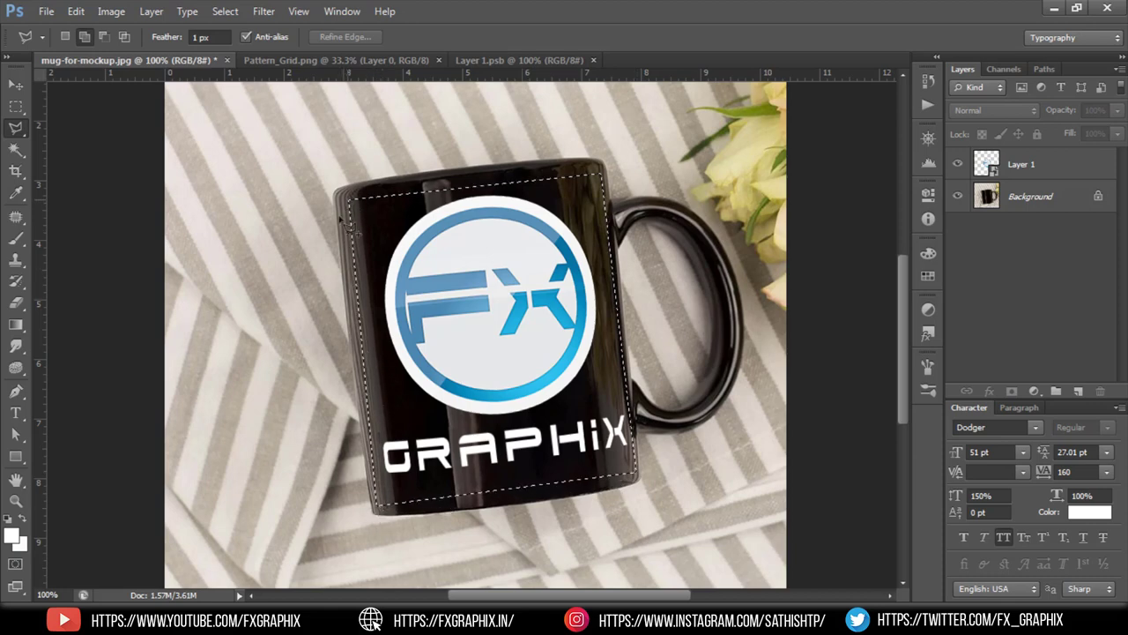
click(1040, 194)
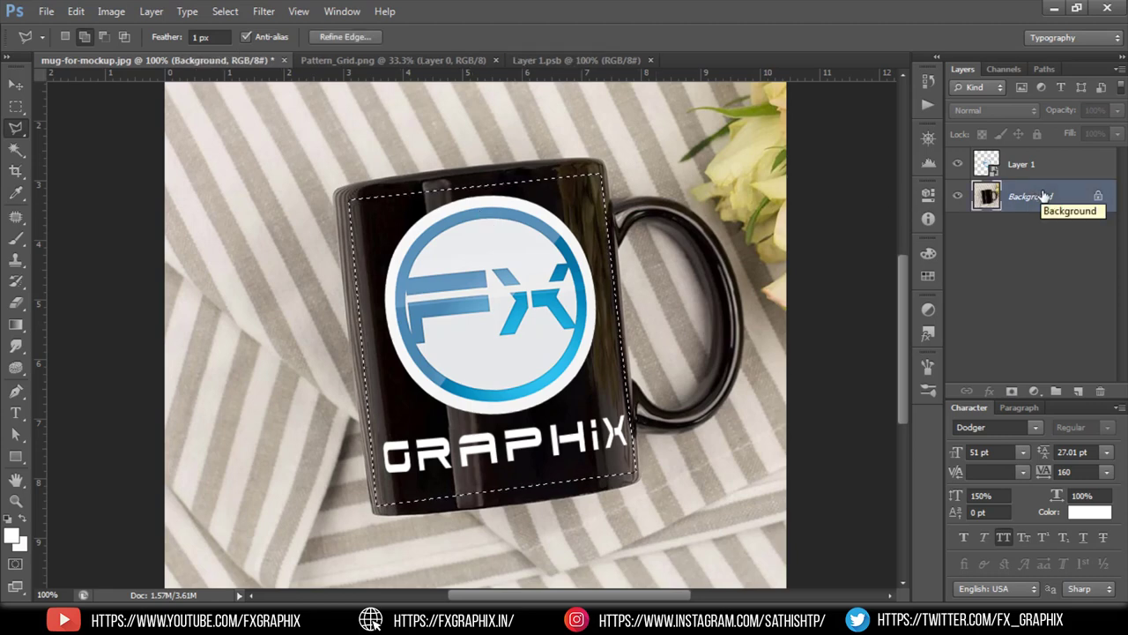
key(ctrl+j)
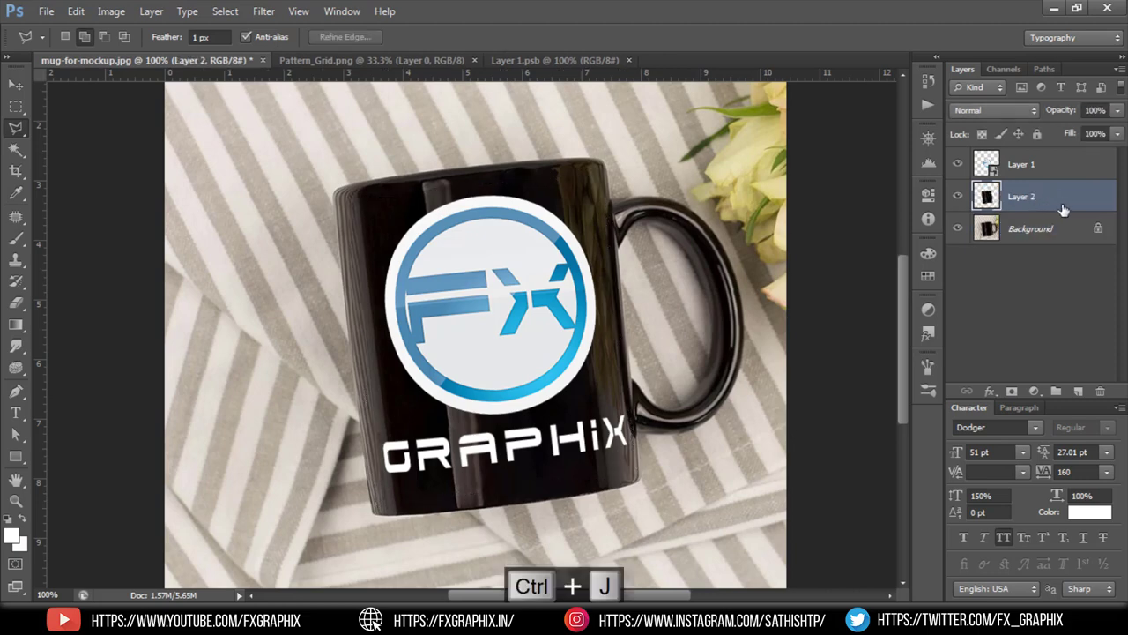
Move Layer 2 above Layer 1, set its blend mode to Screen, and leave no layer selected
drag(1064, 209, 1014, 176)
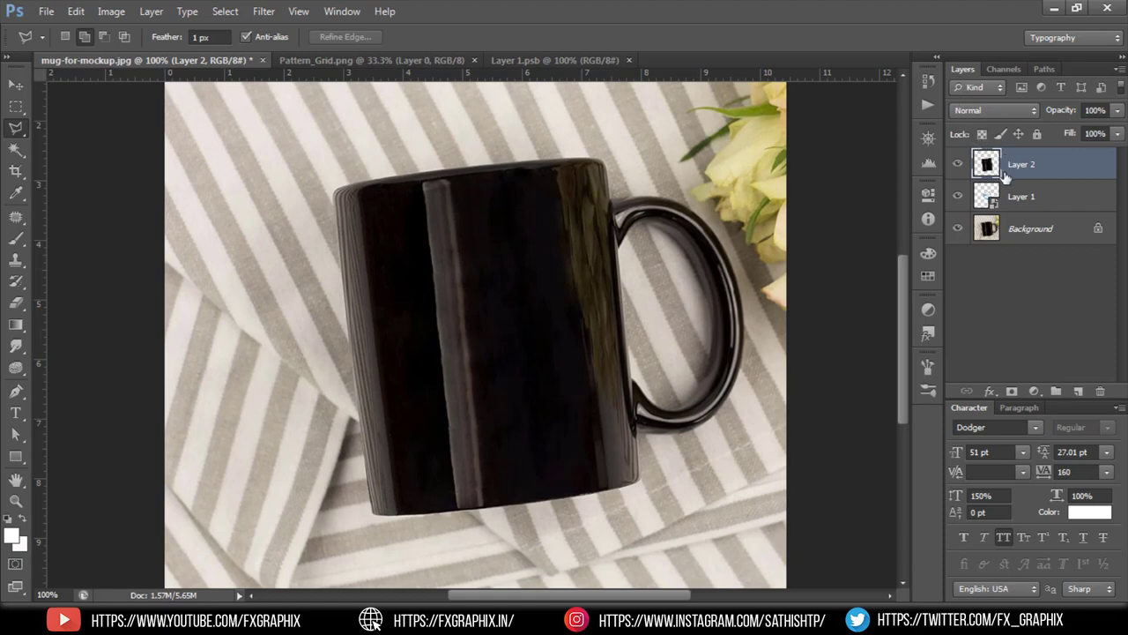
click(991, 108)
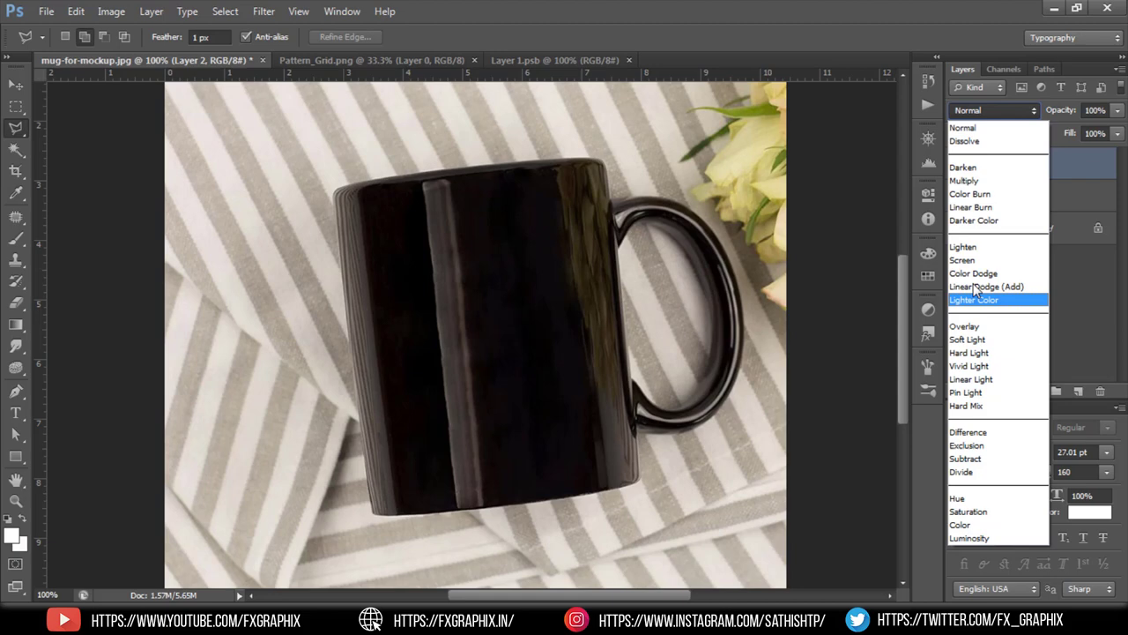
click(971, 261)
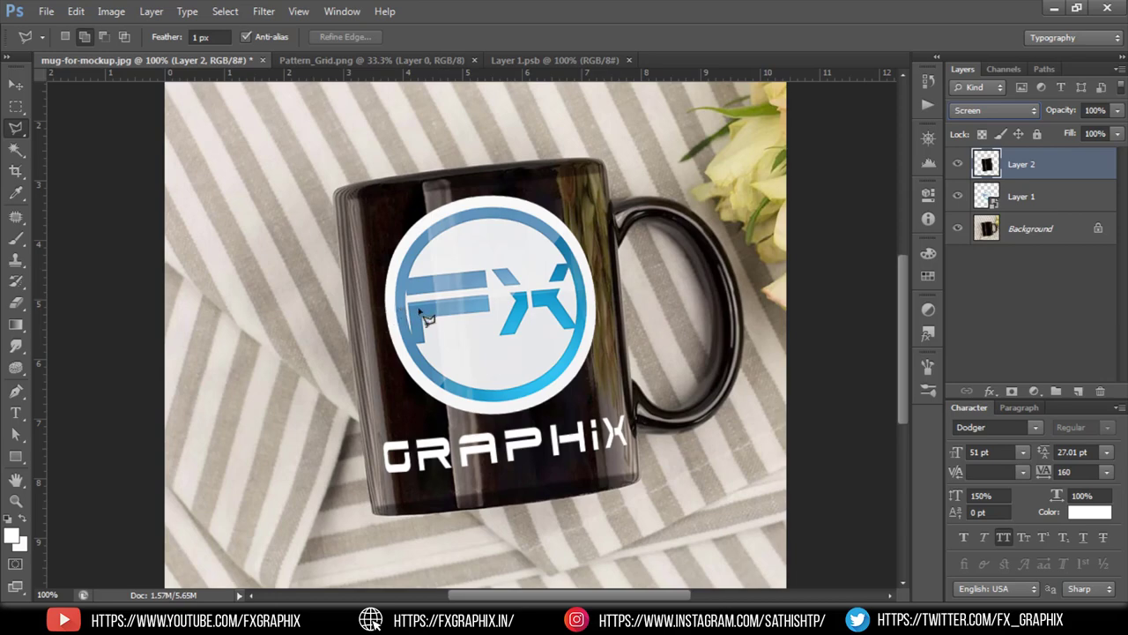
click(16, 84)
click(83, 129)
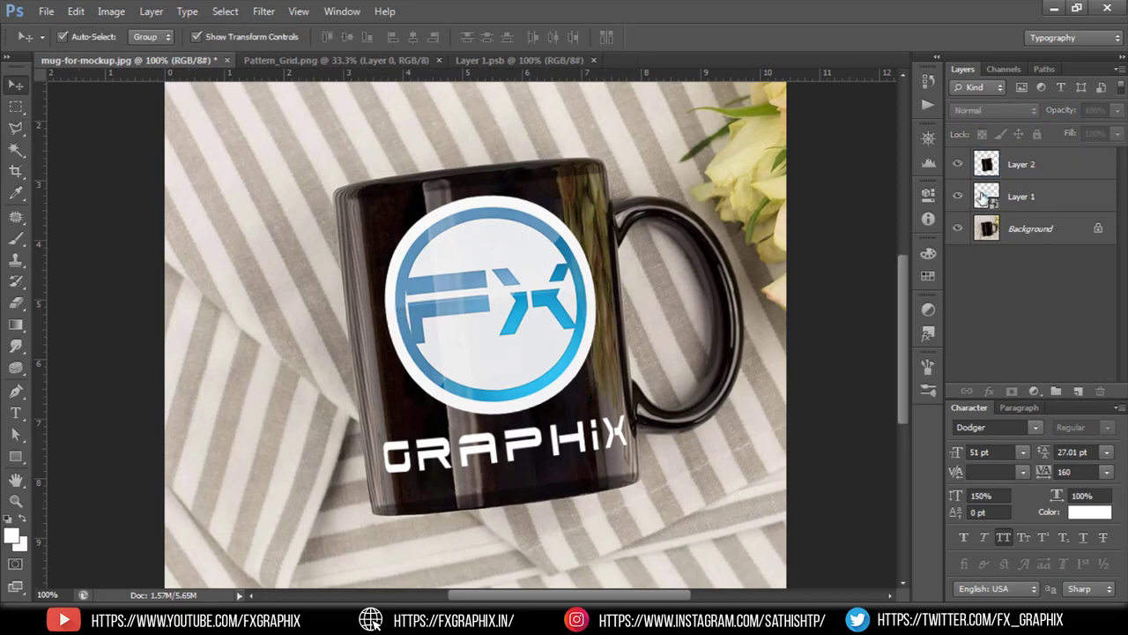
Open Layer 1's smart object, scale the FX logo and GRAPHIX text down slightly together, save, and return to the mug document
double_click(985, 197)
key(Return)
drag(655, 235, 467, 474)
drag(614, 196, 602, 211)
key(Return)
click(781, 272)
key(ctrl+s)
click(146, 60)
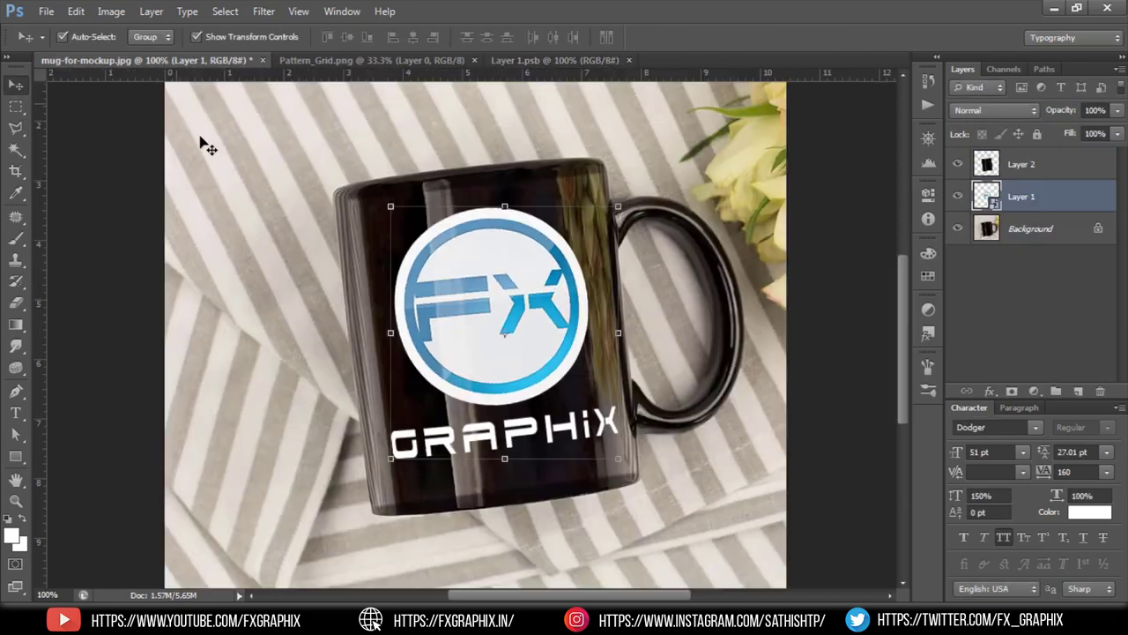
Reopen Layer 1's smart object and hide the FX Logo and GRAPHIX layers
click(831, 232)
double_click(991, 197)
key(Return)
click(957, 196)
click(957, 164)
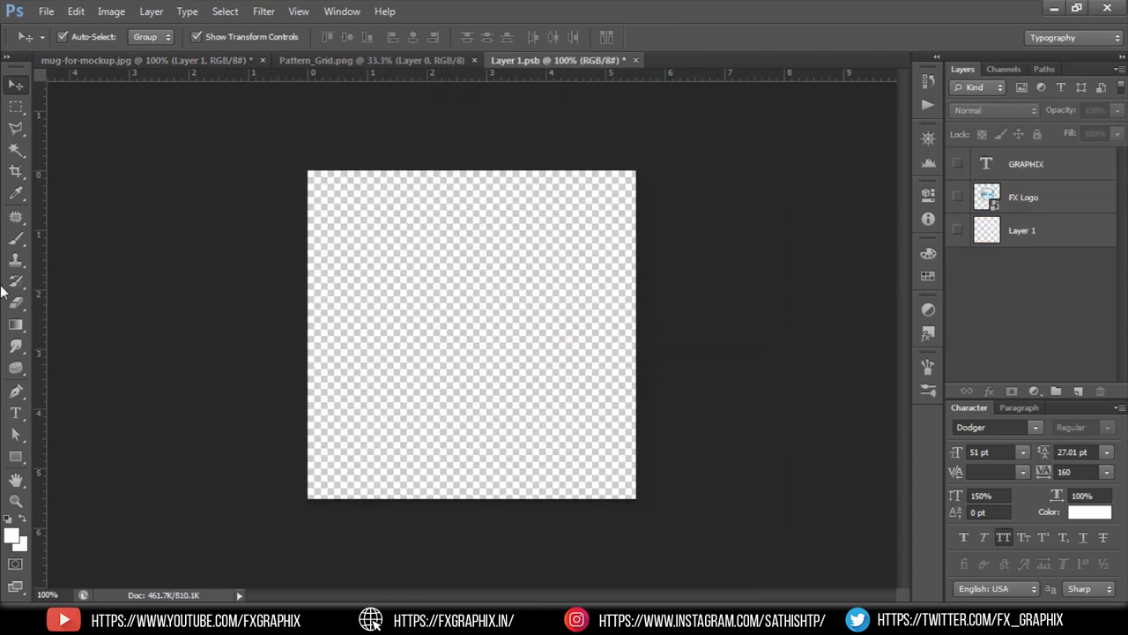
Add white two-line text MUG MOCKUP in the smart object and set its leading to 105.01 pt
click(16, 412)
click(450, 225)
text(MUG)
key(Return)
text(MOCKUP)
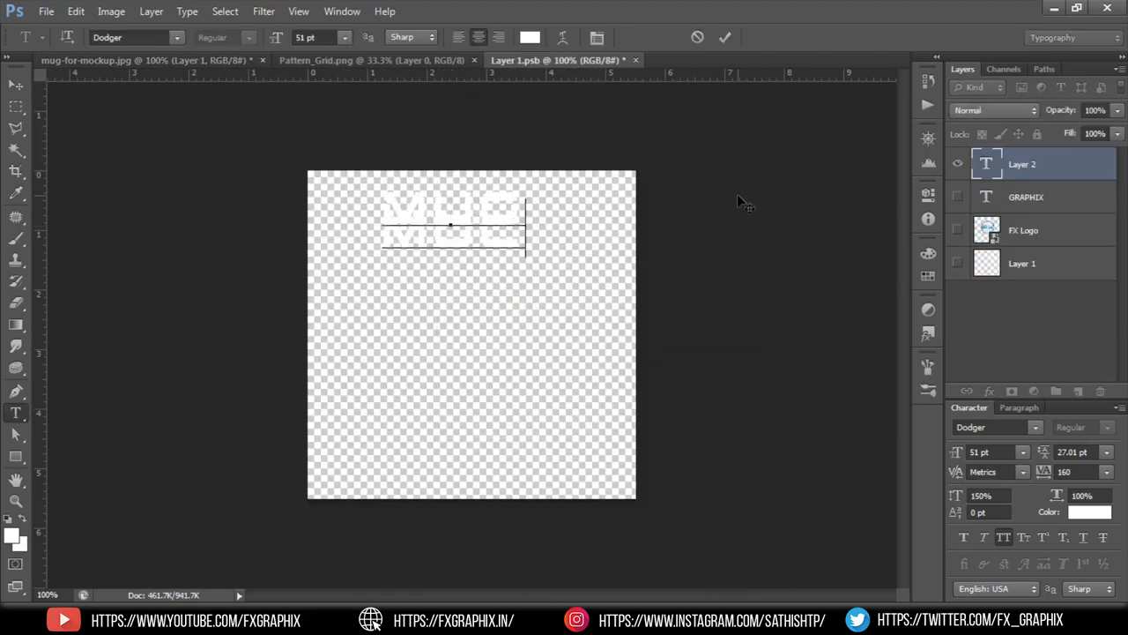
drag(596, 221, 500, 117)
drag(1044, 453, 1113, 453)
click(16, 85)
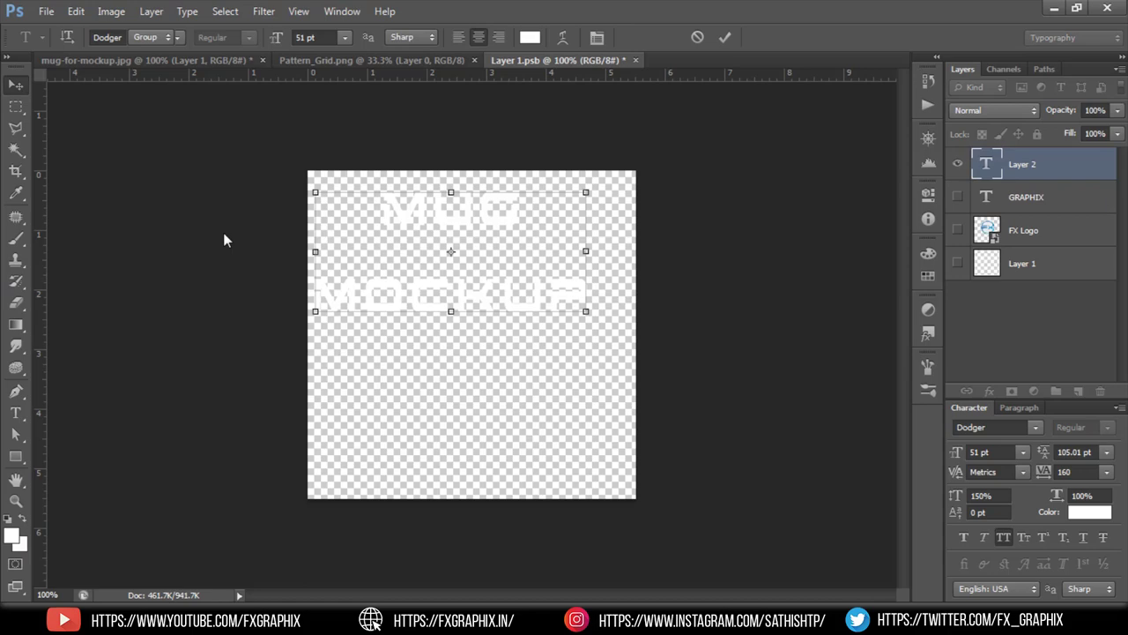
Center the MUG MOCKUP text on the canvas, save the smart object, and return to the mug document
drag(468, 228, 496, 290)
key(ctrl+s)
click(154, 59)
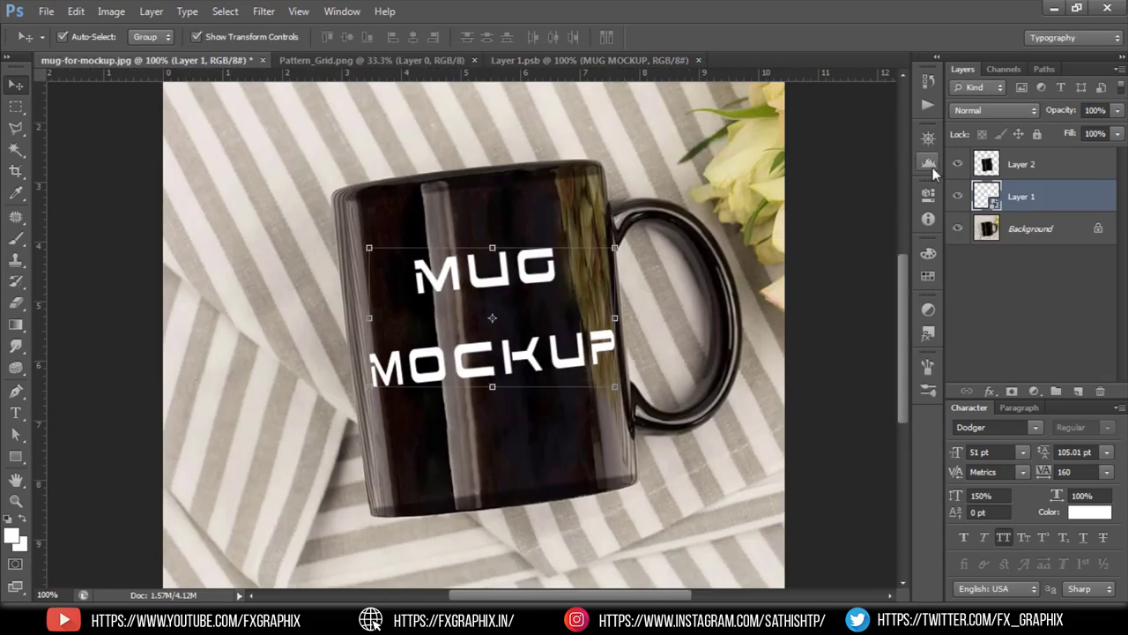
Apply a Gaussian Blur smart filter with a 0.2-pixel radius to Layer 1
click(264, 11)
mouse_move(287, 259)
mouse_move(291, 178)
click(507, 296)
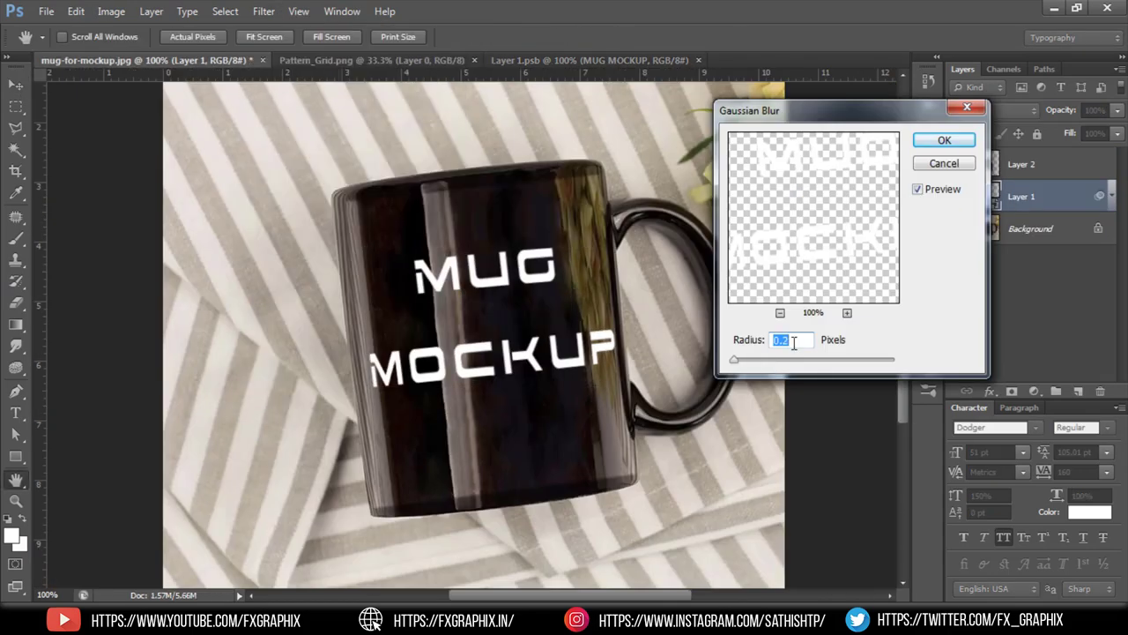
key(Return)
In Layer 1's smart object, hide MUG MOCKUP, show the FX Logo and GRAPHIX layers, save, and return to the mug document
double_click(995, 196)
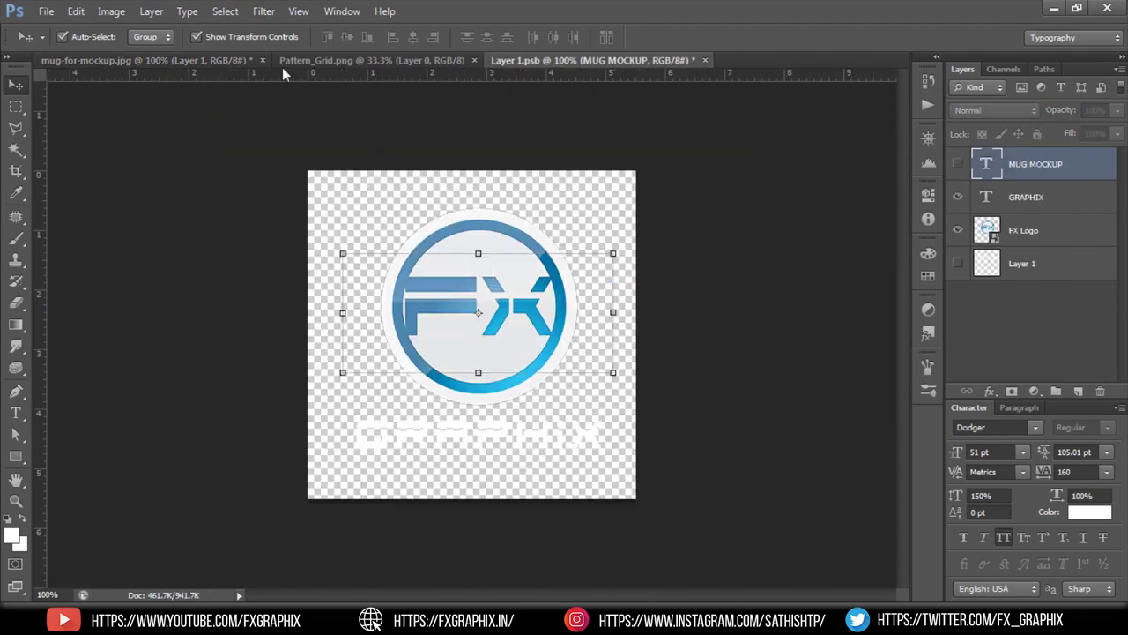
click(151, 60)
Confirm Layer 1's Gaussian Blur at 0.2 pixels and shift the smart object's logo and GRAPHIX text toward the mug handle
double_click(1040, 250)
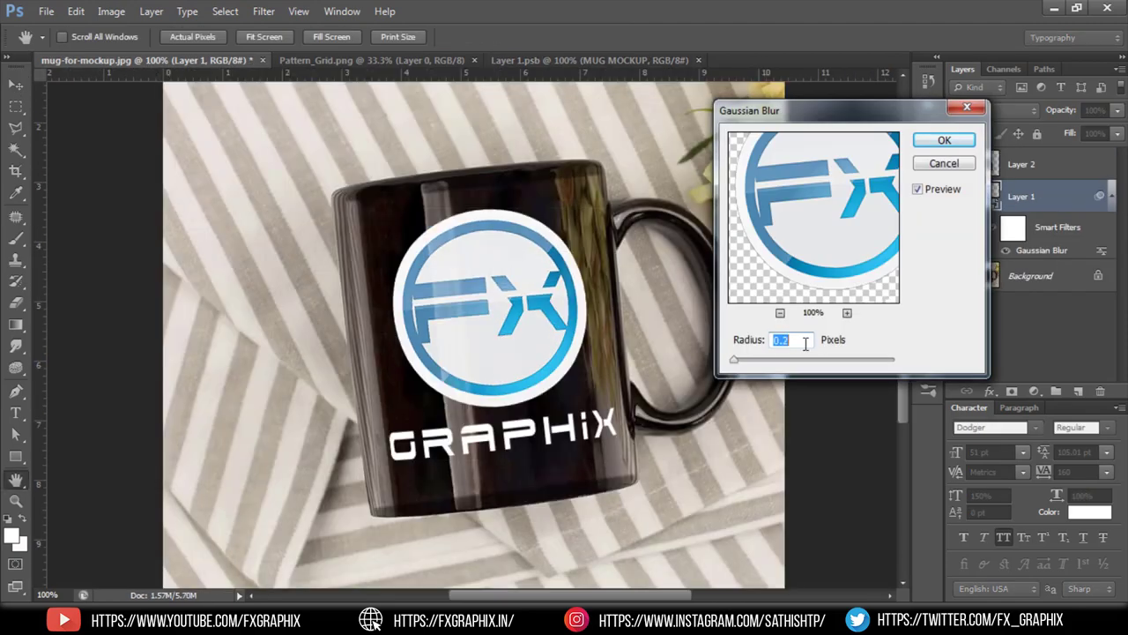
click(941, 141)
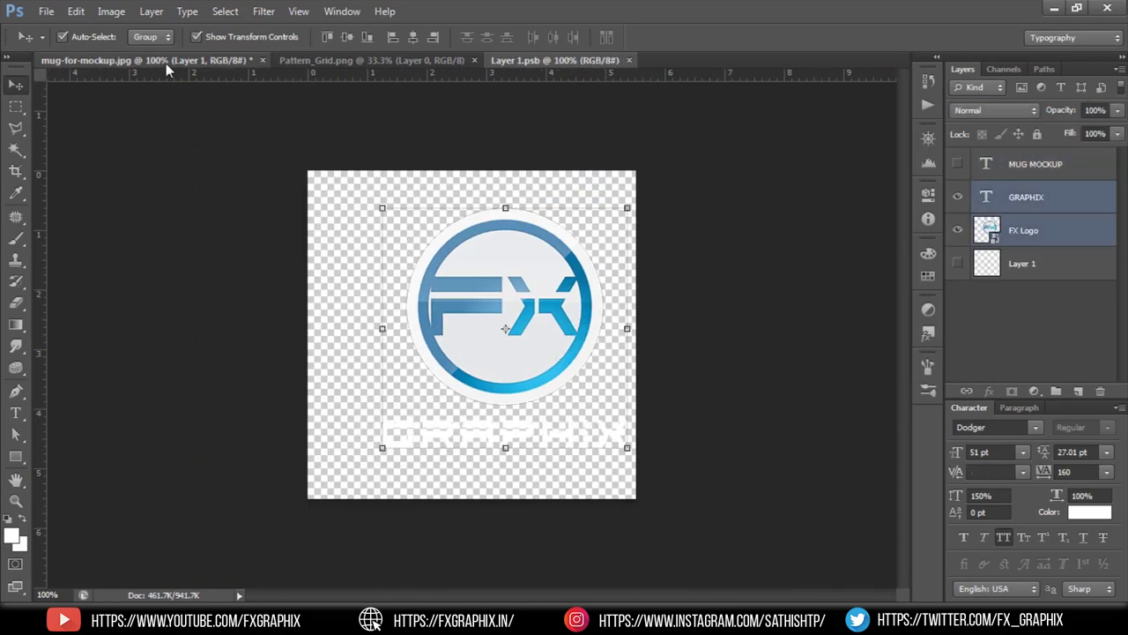
click(166, 64)
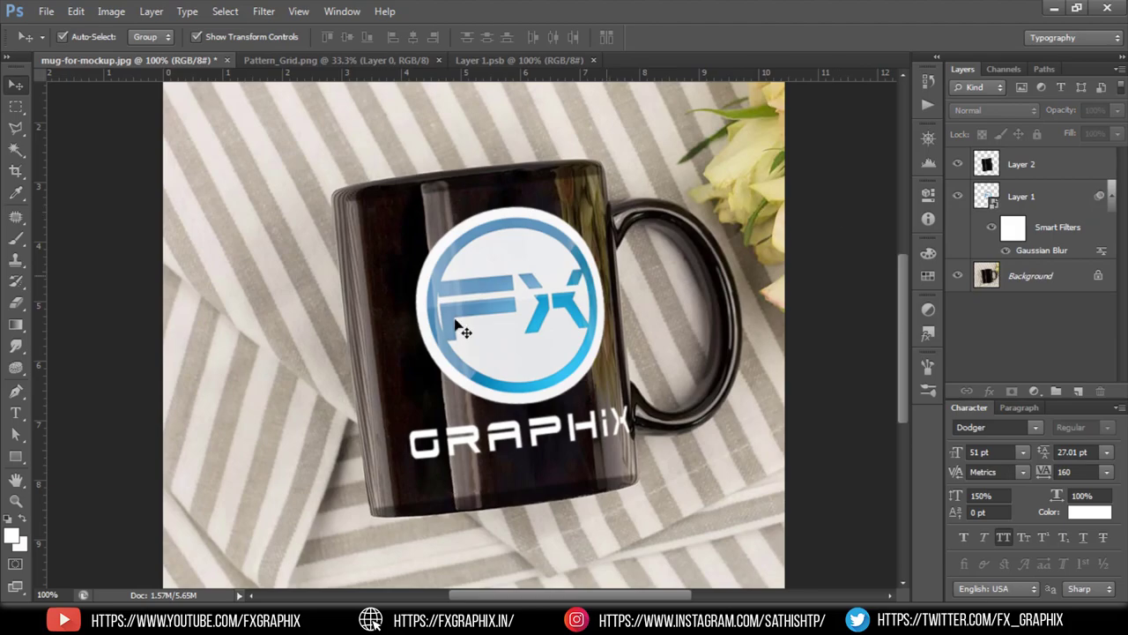